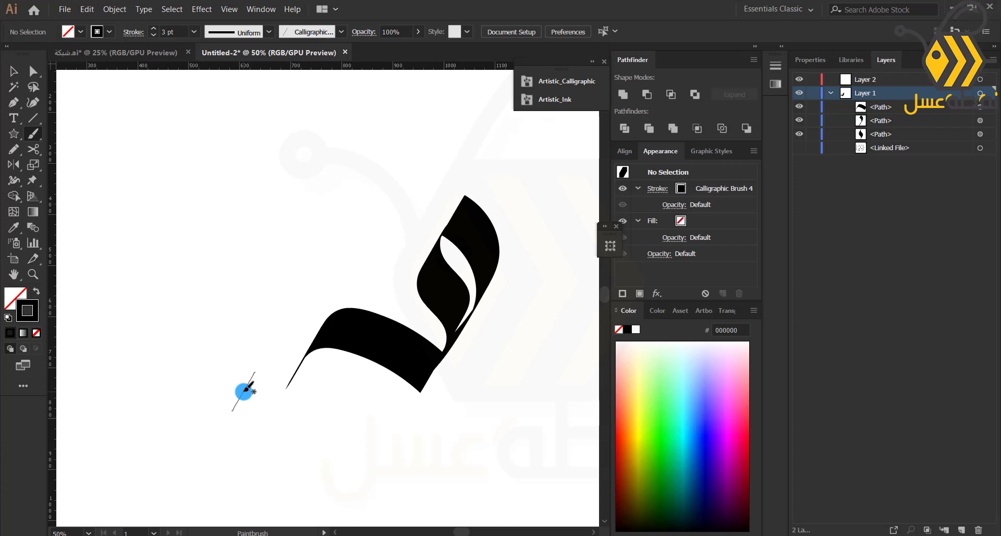
# - Create a new calligraphic brush with a 120° angle, 0% roundness and 30 pt size
pyautogui.click(344, 32)
pyautogui.click(309, 134)
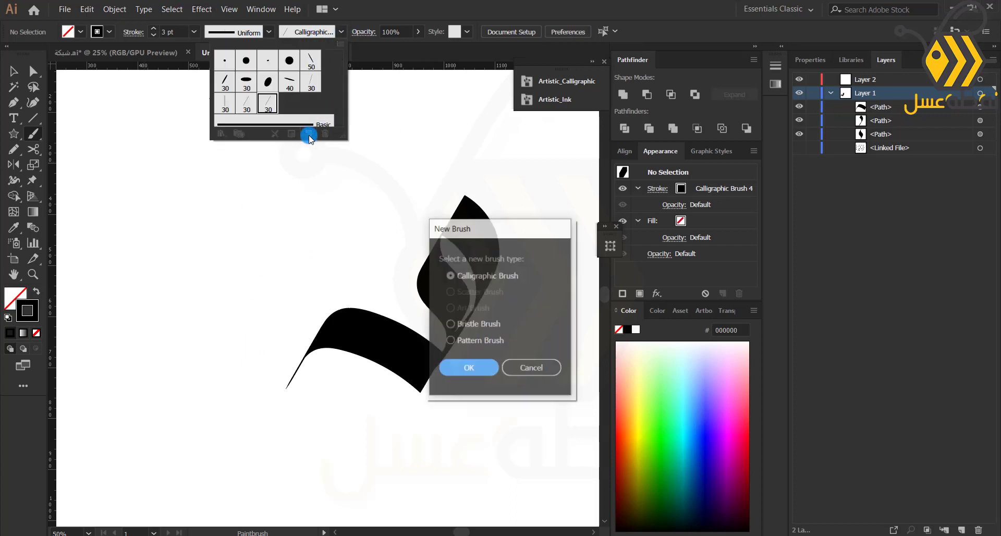
pyautogui.click(472, 365)
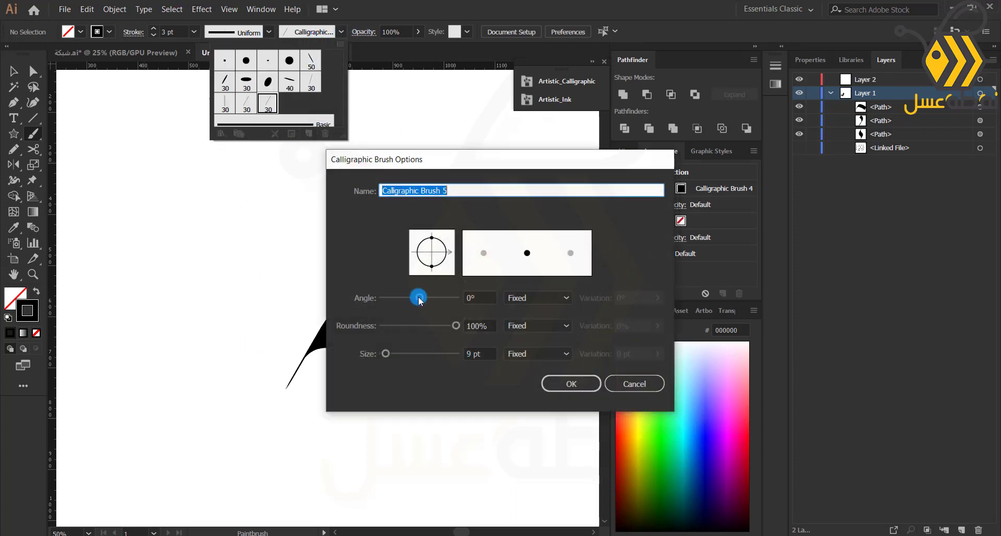
pyautogui.click(477, 301)
pyautogui.write('120')
pyautogui.moveTo(455, 326); pyautogui.dragTo(380, 327)
pyautogui.click(466, 353)
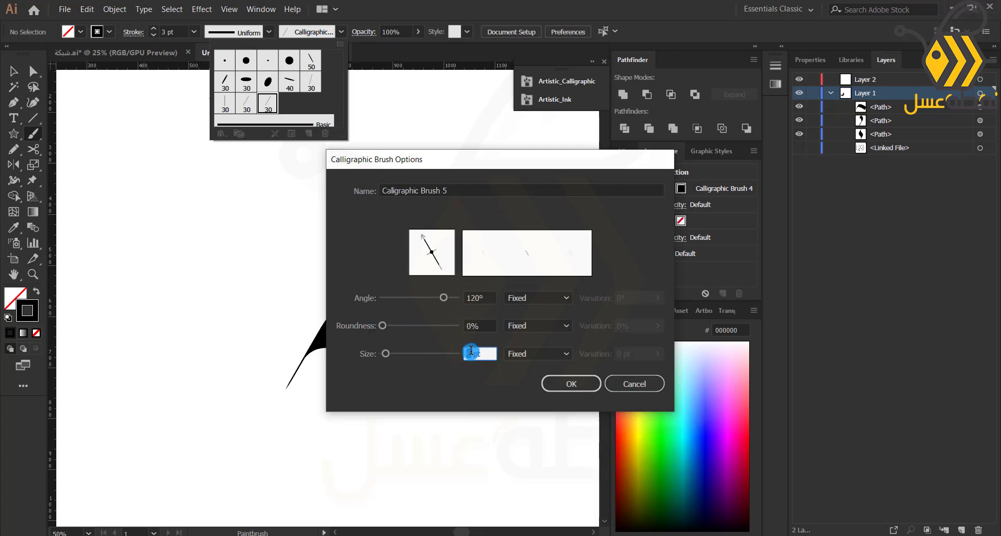
pyautogui.write('30')
pyautogui.click(568, 384)
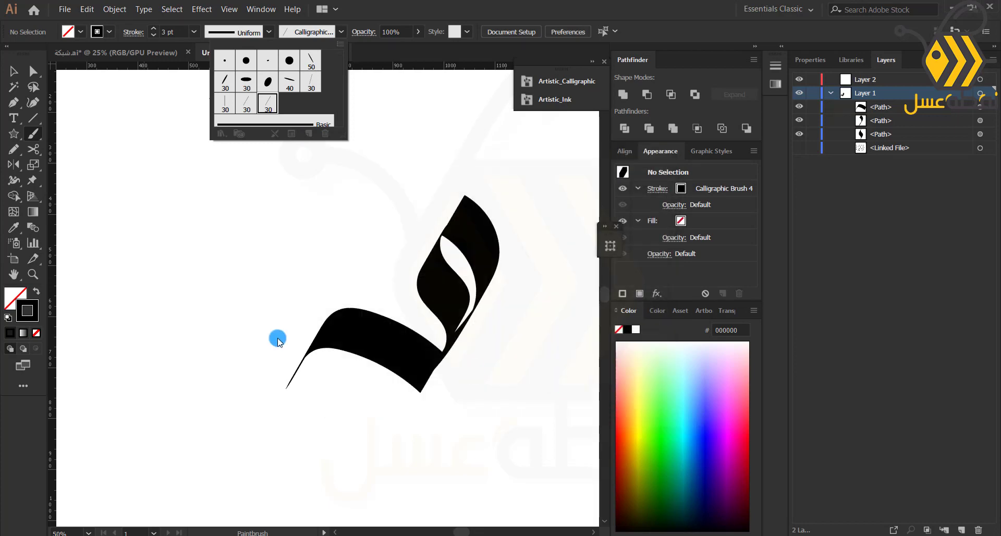
pyautogui.click(30, 137)
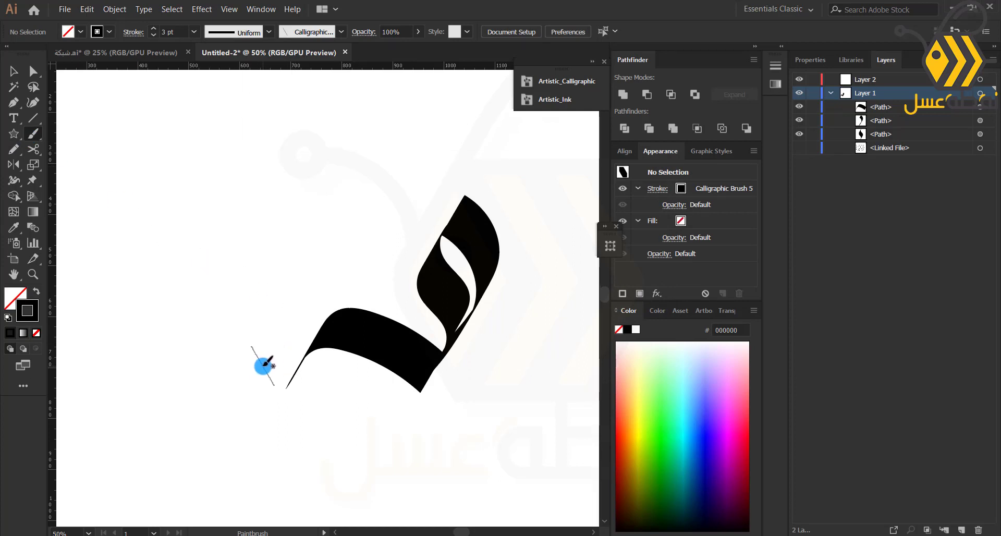
pyautogui.moveTo(265, 359)
pyautogui.mouseDown()
pyautogui.moveTo(263, 290)
pyautogui.moveTo(296, 243)
pyautogui.moveTo(292, 189)
pyautogui.mouseUp()
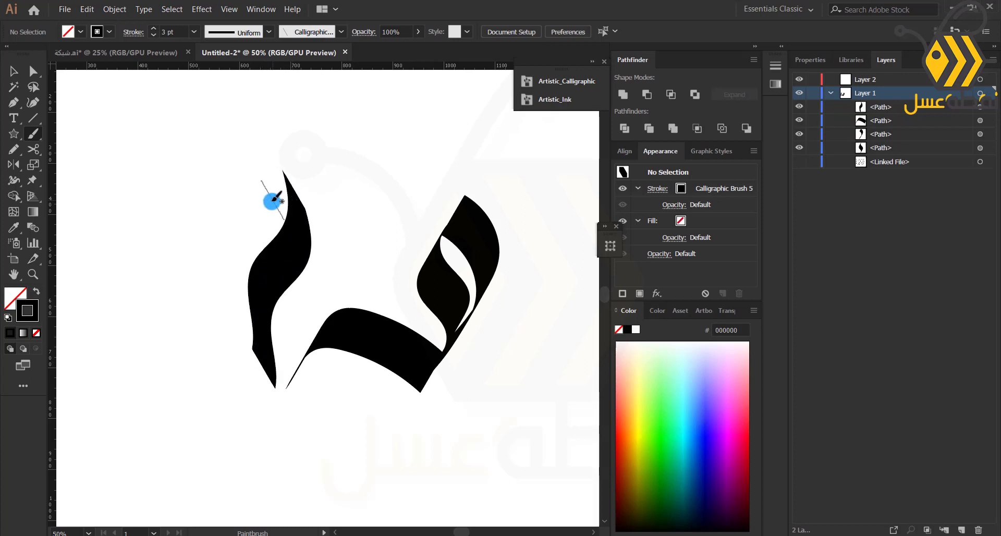
pyautogui.hotkey('ctrl', 'z')
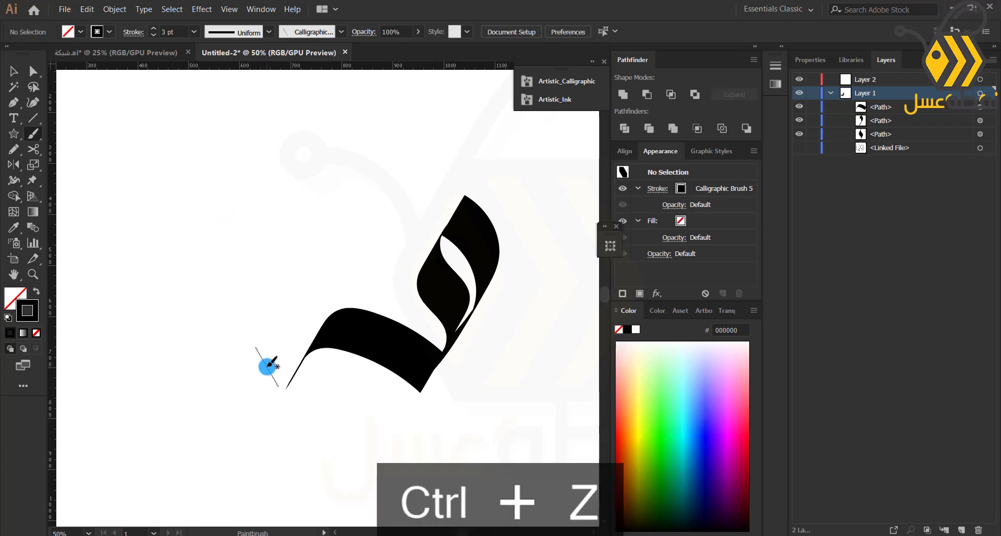
# - Paint an upright S-shaped stroke about 62 px wide and 336 px tall beside the letter and move it slightly right towards the letter's thin tip
pyautogui.moveTo(259, 364)
pyautogui.mouseDown()
pyautogui.moveTo(236, 327)
pyautogui.moveTo(273, 252)
pyautogui.moveTo(268, 208)
pyautogui.moveTo(242, 158)
pyautogui.mouseUp()
pyautogui.click(11, 69)
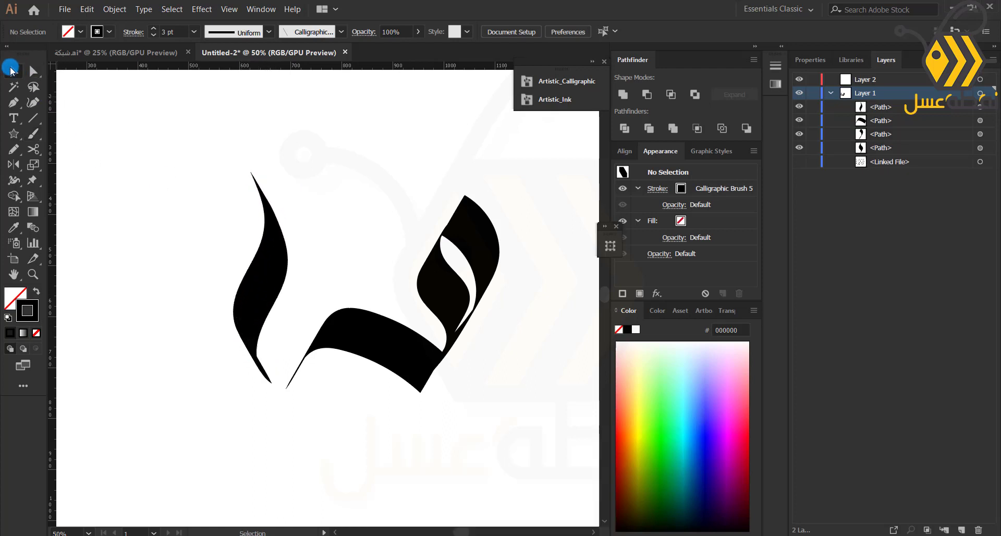
pyautogui.moveTo(264, 260); pyautogui.dragTo(286, 266)
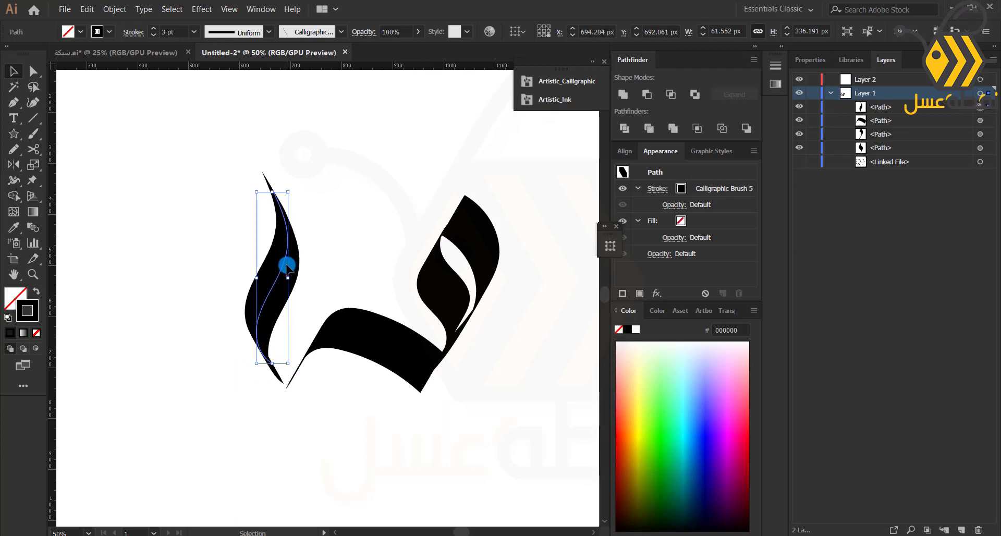
pyautogui.click(204, 233)
pyautogui.click(272, 293)
pyautogui.click(203, 260)
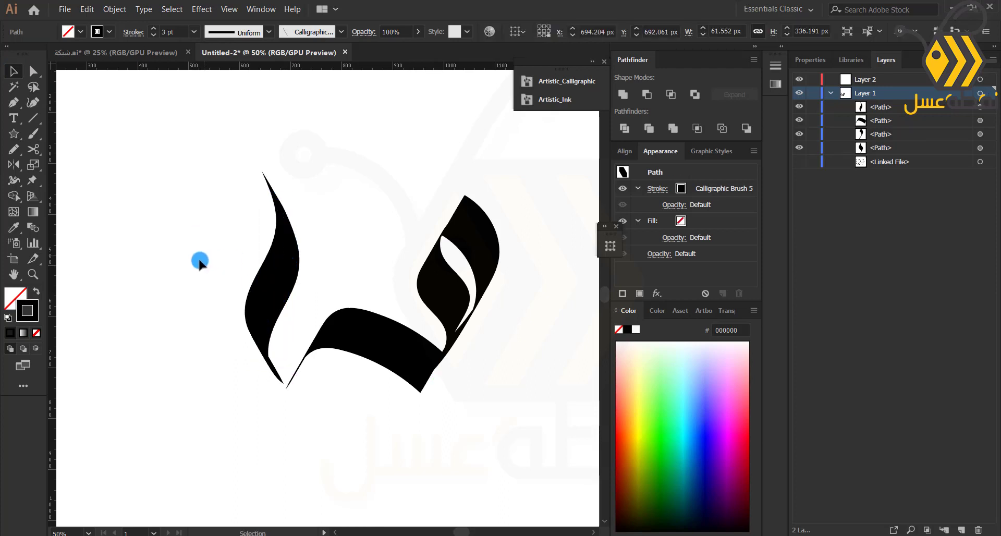
# - Extend the lower end of the S-shaped stroke with the Curvature tool, making the path about 385 px tall
pyautogui.click(33, 102)
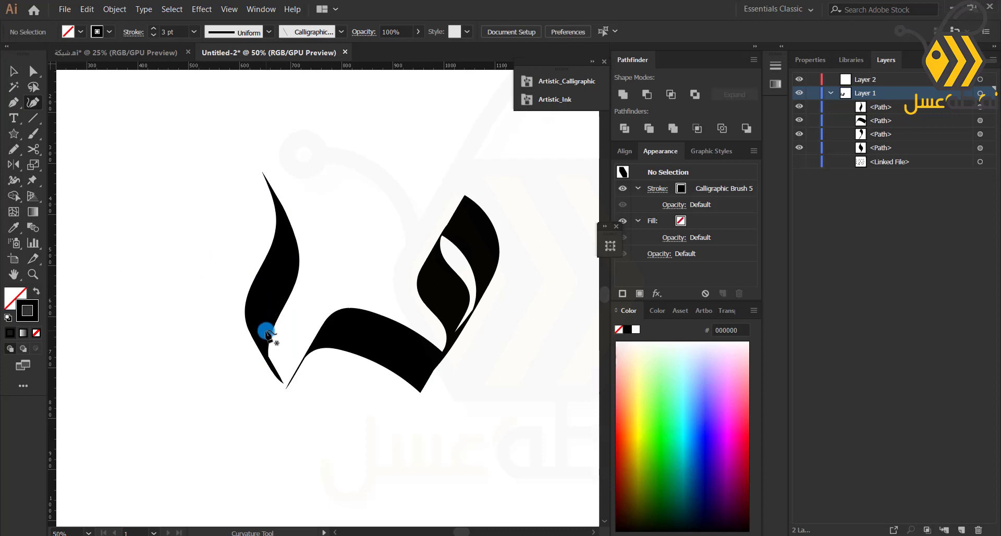
pyautogui.press('v')
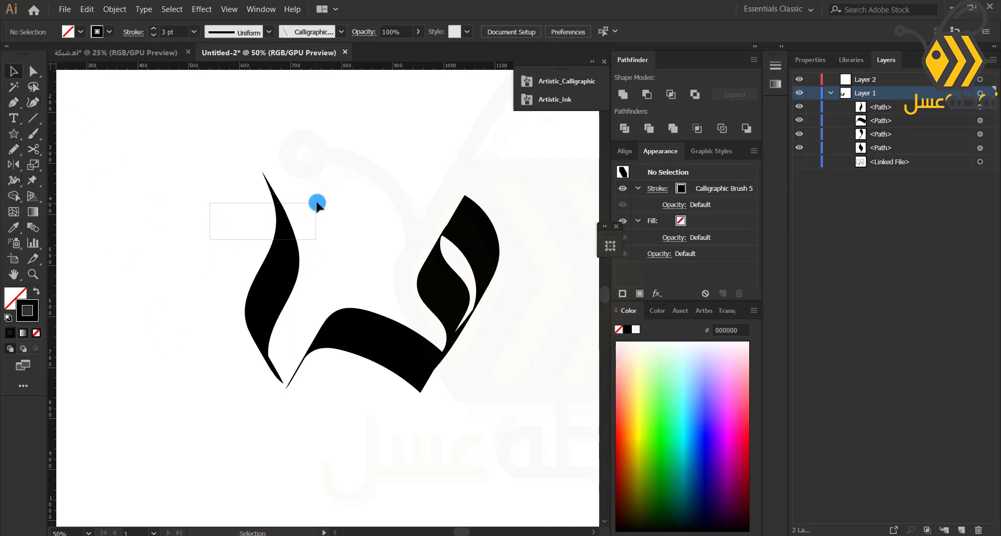
pyautogui.click(285, 219)
pyautogui.hotkey('shift', '`')
pyautogui.press('Escape')
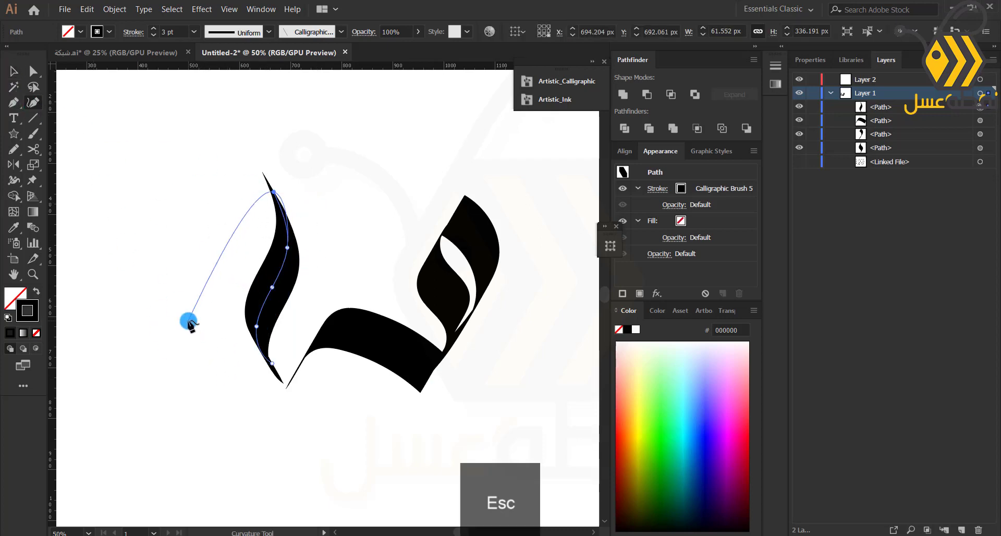
pyautogui.scroll(2, 267, 395)
pyautogui.moveTo(278, 333); pyautogui.dragTo(293, 384)
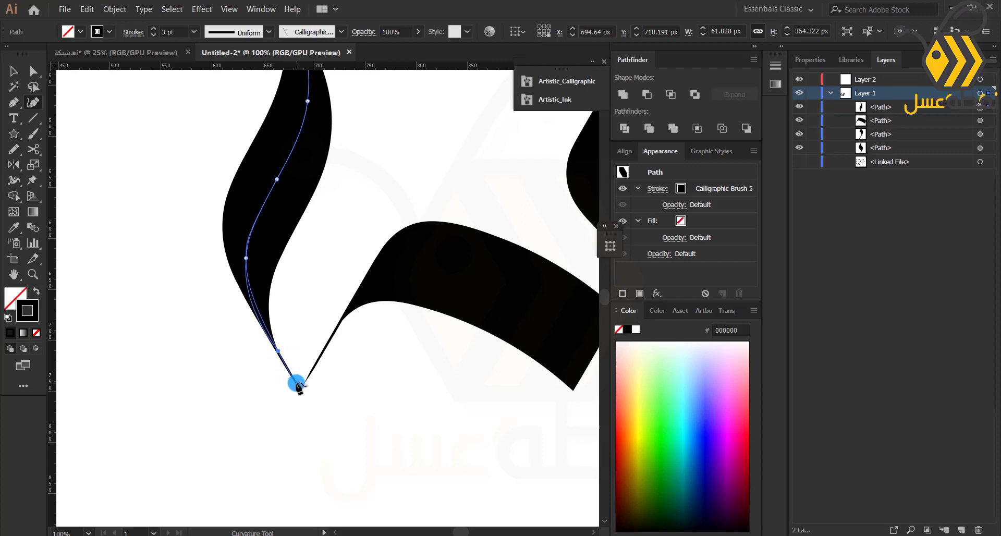
pyautogui.click(296, 383)
pyautogui.press('Escape')
pyautogui.scroll(-2, 214, 264)
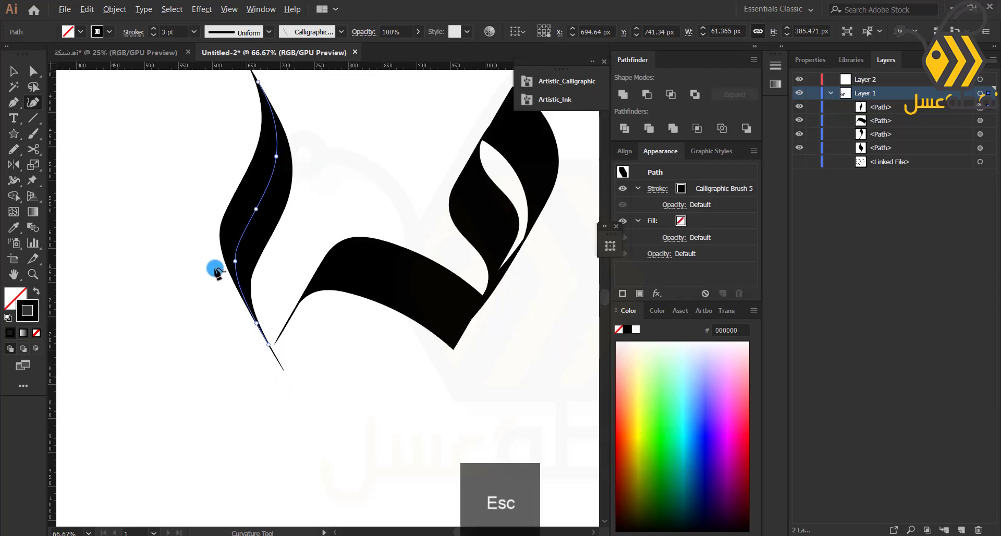
# - Move the S-shaped stroke up and left so its lower point meets the thin tip of the letter
pyautogui.moveTo(208, 241); pyautogui.dragTo(276, 315)
pyautogui.press('v')
pyautogui.click(231, 293)
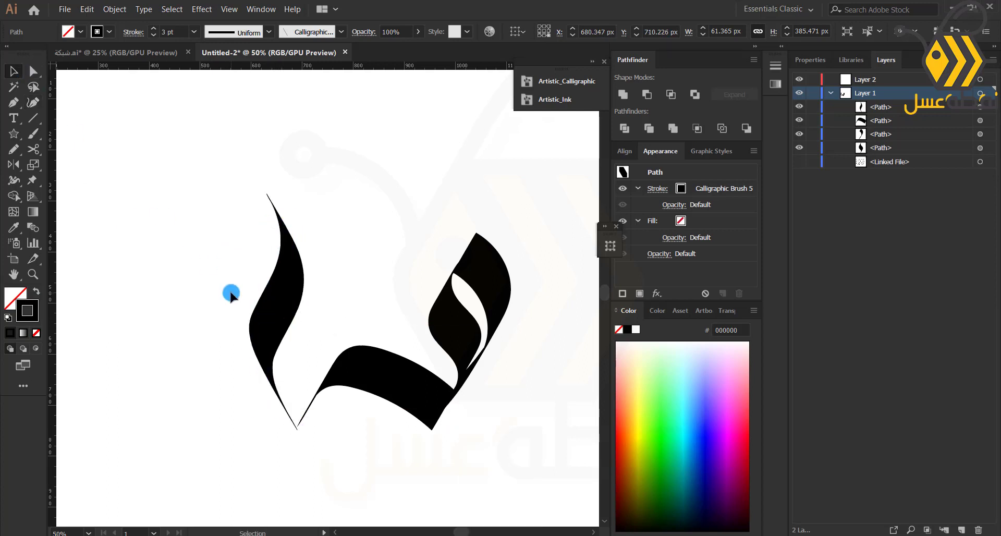
pyautogui.click(14, 197)
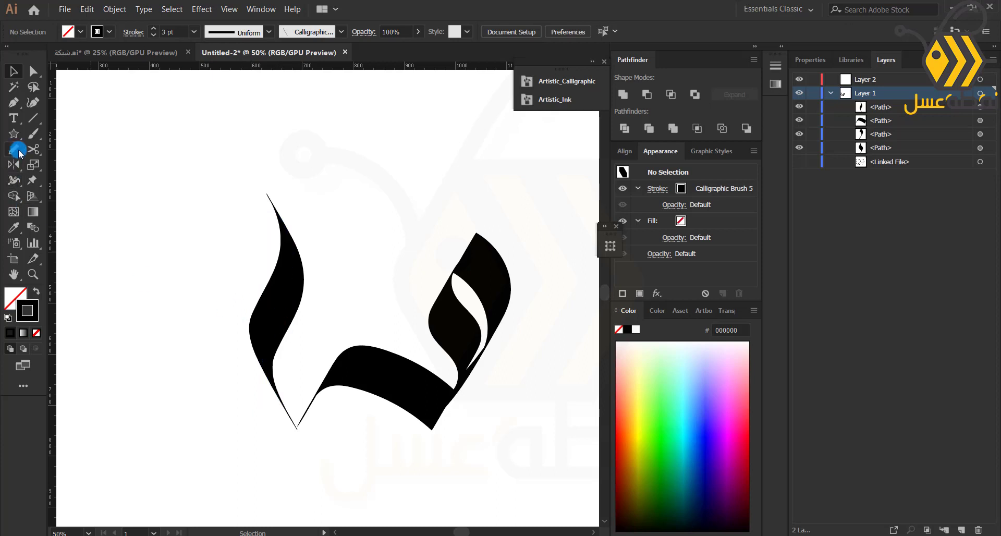
pyautogui.click(279, 306)
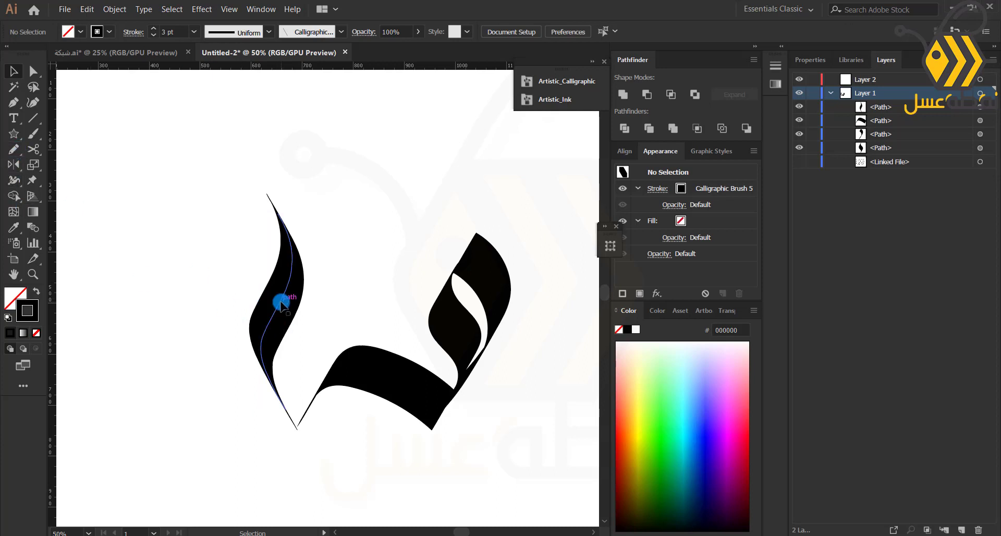
pyautogui.click(98, 225)
# - Paint a second S-shaped stroke, about 124 px wide and 398 px tall, rising from the upper part of the first to form a twist
pyautogui.click(33, 135)
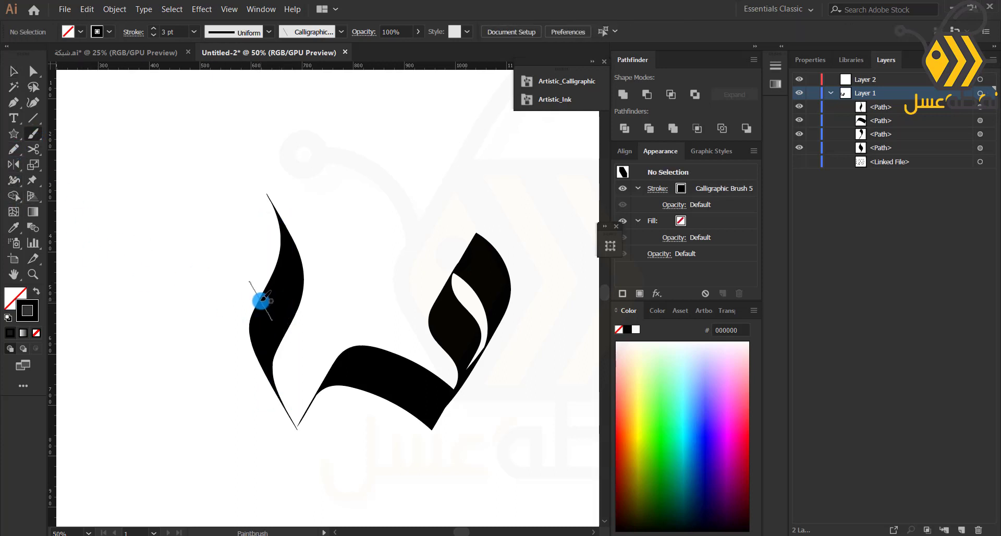
pyautogui.moveTo(260, 297); pyautogui.dragTo(261, 286)
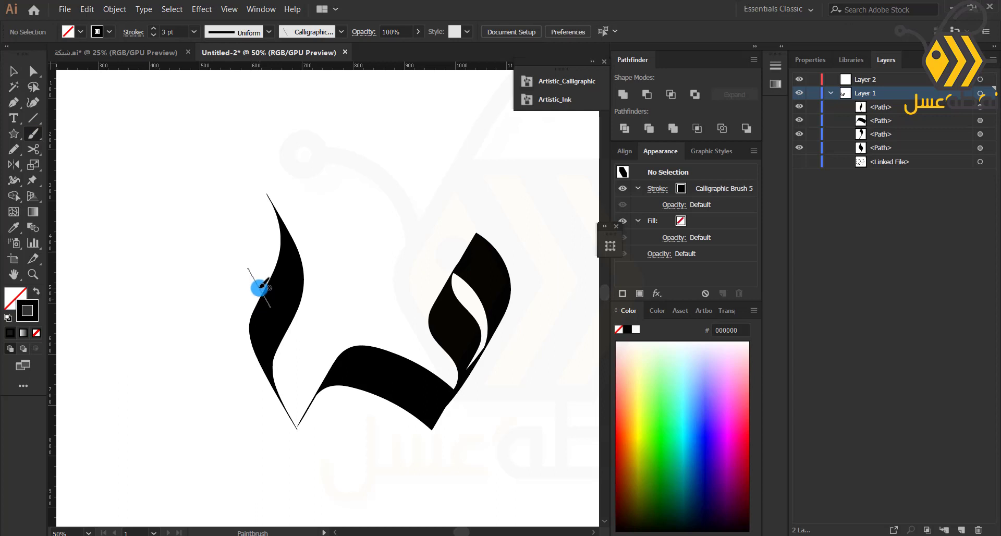
pyautogui.moveTo(252, 273)
pyautogui.mouseDown()
pyautogui.moveTo(233, 226)
pyautogui.moveTo(293, 158)
pyautogui.moveTo(298, 103)
pyautogui.moveTo(276, 82)
pyautogui.mouseUp()
pyautogui.press('space')
pyautogui.moveTo(201, 156)
pyautogui.mouseDown()
pyautogui.moveTo(267, 292)
pyautogui.moveTo(284, 223)
pyautogui.mouseUp()
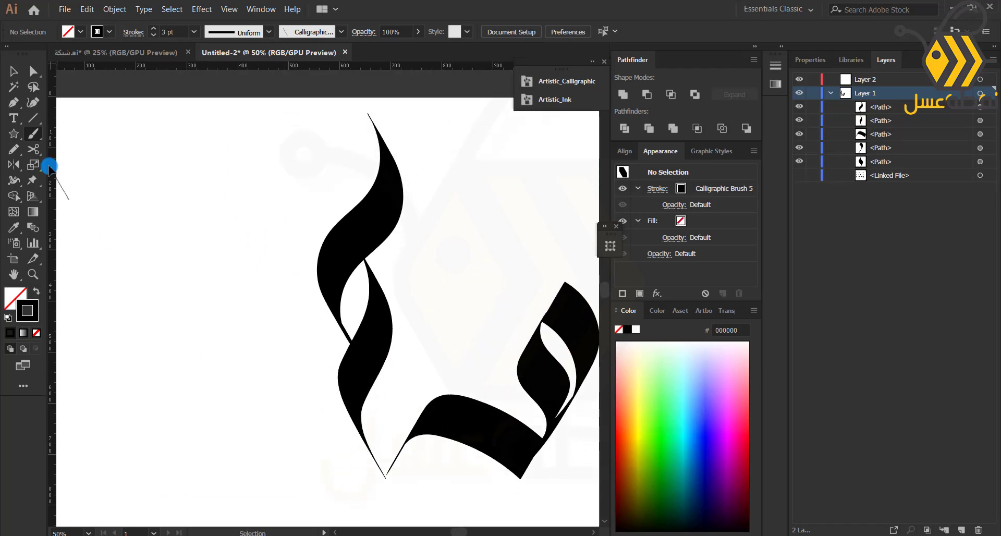
# - Select the two upright S-shaped strokes together and nudge them slightly left and down relative to the letter
pyautogui.click(7, 73)
pyautogui.click(276, 445)
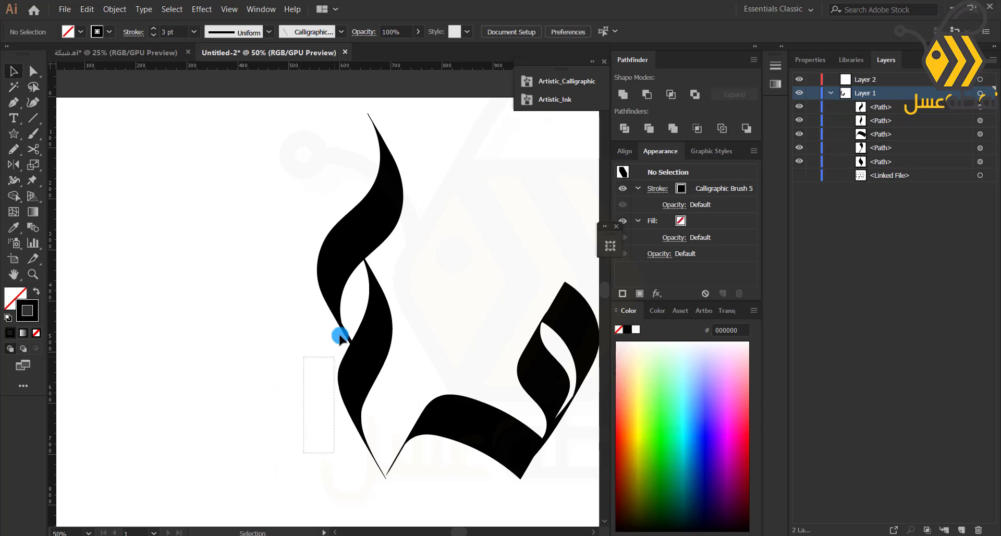
pyautogui.click(375, 230)
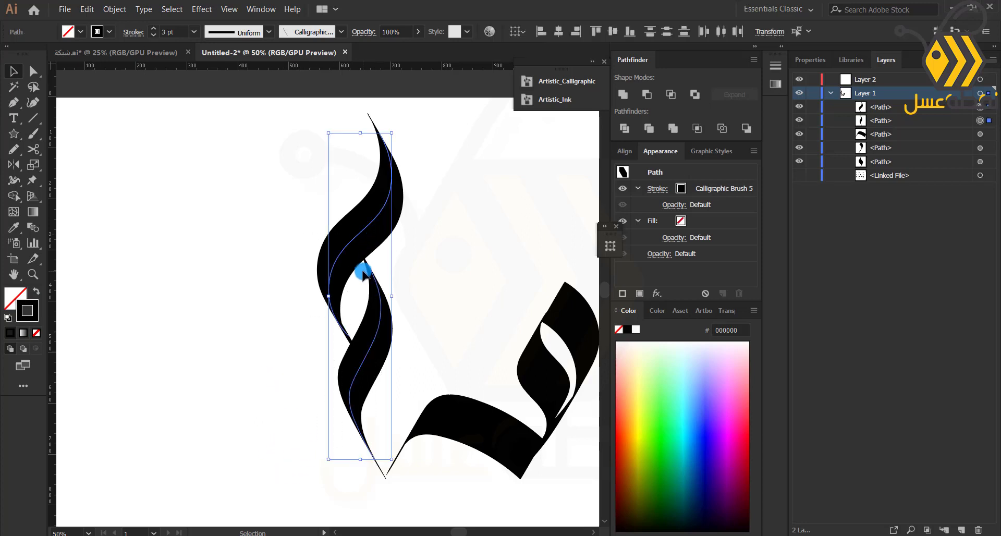
pyautogui.press('Left')
pyautogui.hotkey('shift', 'Left')
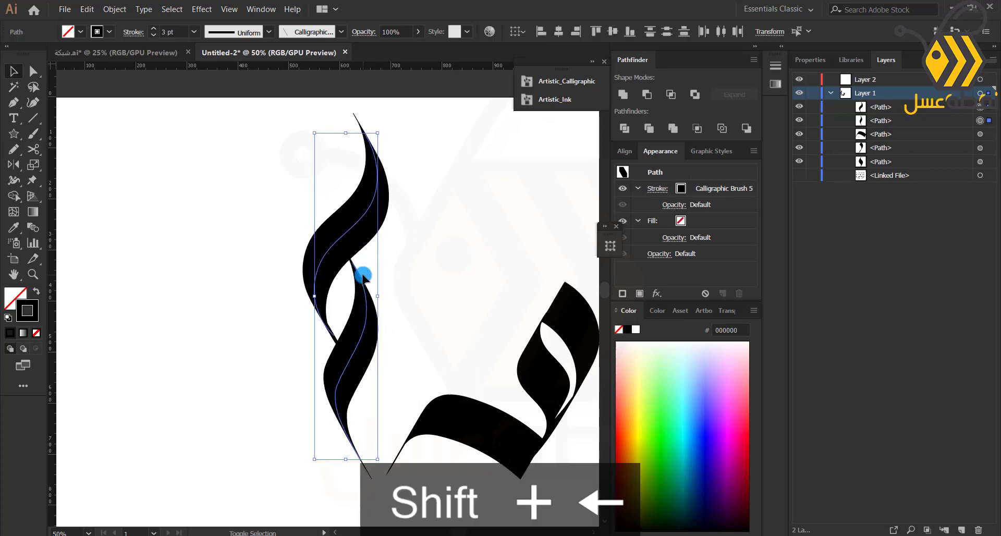
pyautogui.hotkey('shift', 'Down')
pyautogui.hotkey('shift', 'Down')
pyautogui.hotkey('shift', 'Down')
pyautogui.hotkey('shift', 'Down')
pyautogui.hotkey('shift', 'Down')
pyautogui.hotkey('shift', 'Right')
pyautogui.hotkey('shift', 'Right')
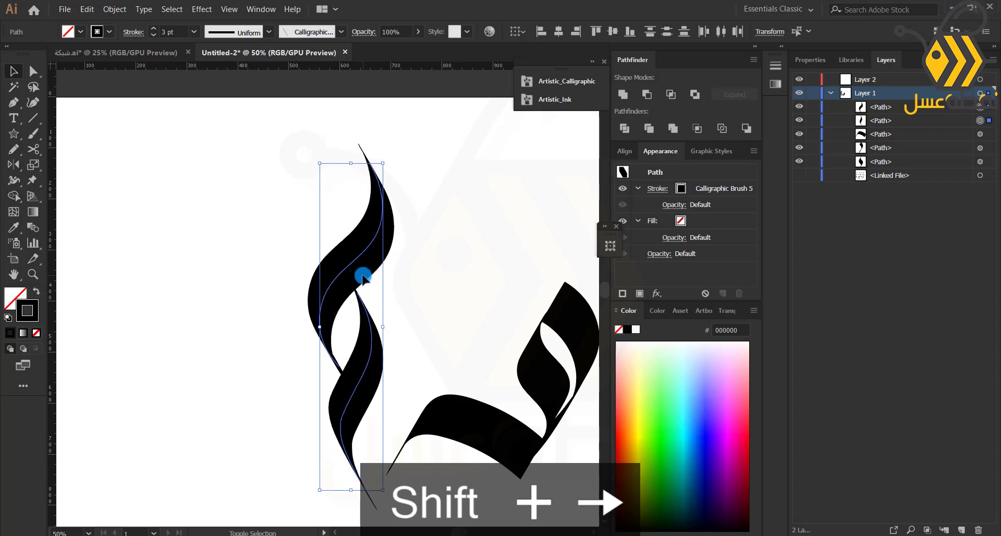
pyautogui.hotkey('shift', 'Down')
pyautogui.hotkey('shift', 'Down')
pyautogui.hotkey('shift', 'Right')
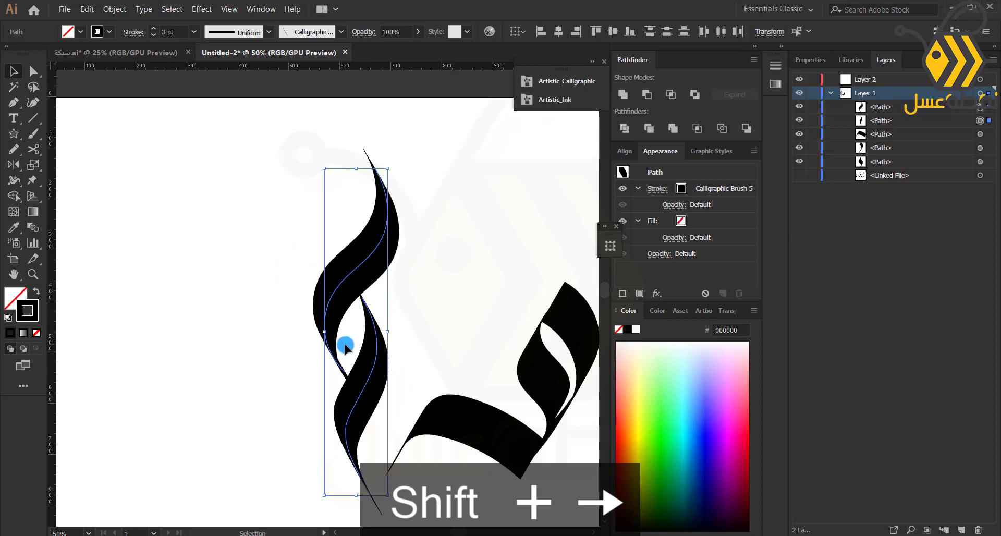
pyautogui.click(262, 391)
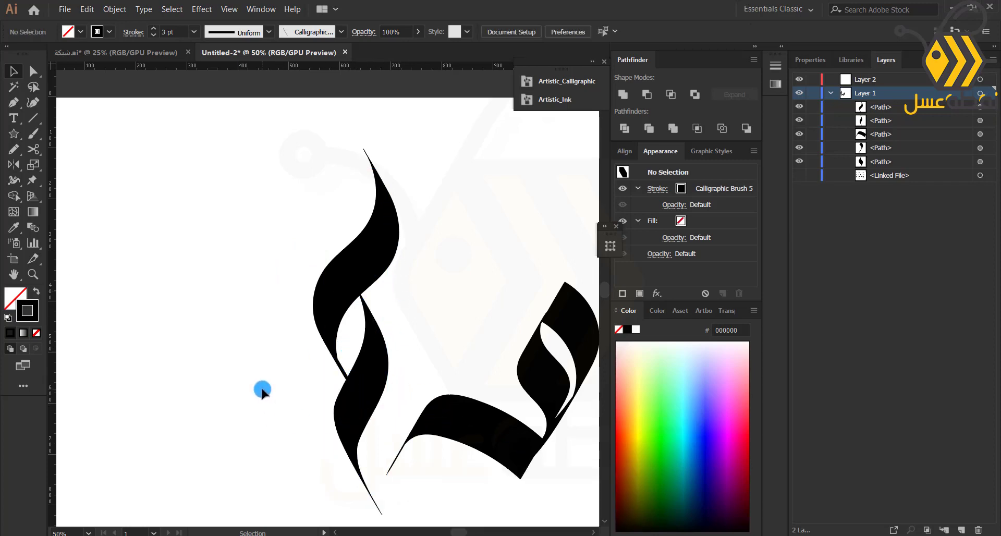
# - Duplicate the upper S-shaped stroke above itself and shift the copy slightly left to continue the twist
pyautogui.moveTo(360, 259); pyautogui.dragTo(351, 158)
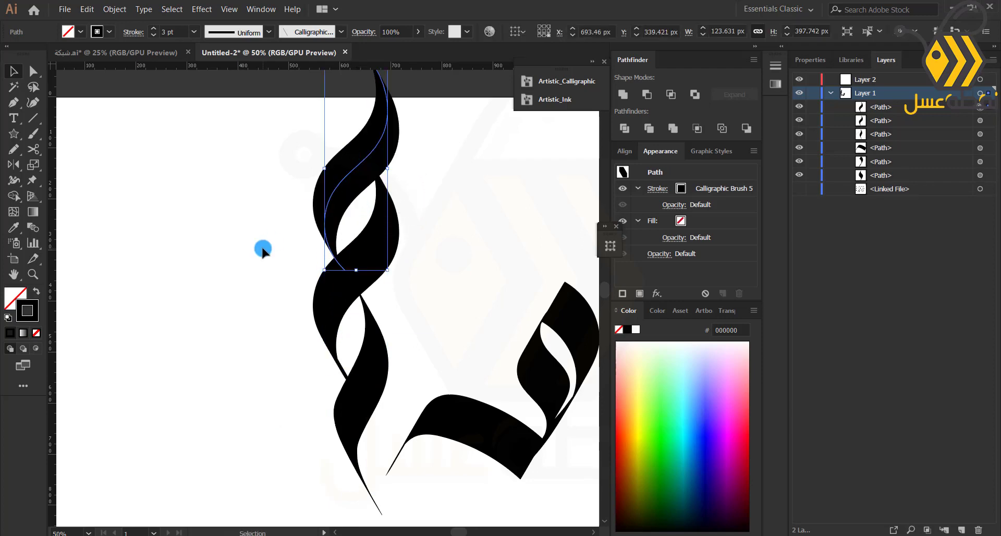
pyautogui.hotkey('ctrl', '-')
pyautogui.scroll(3, 312, 260)
pyautogui.moveTo(366, 287); pyautogui.dragTo(357, 287)
pyautogui.hotkey('ctrl', 'x')
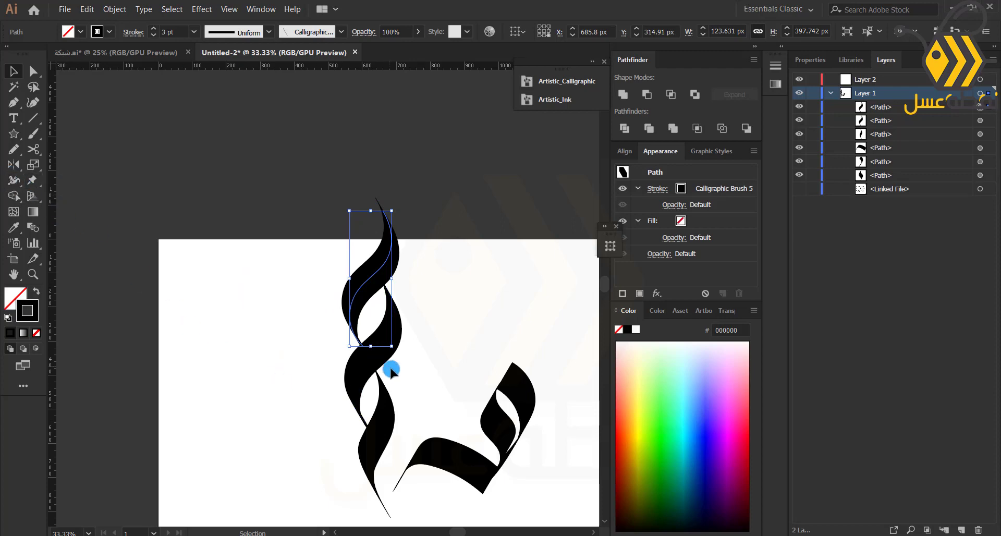
# - Delete the lowest upright stroke and replace it with a copy of the S-shaped stroke above it
pyautogui.moveTo(386, 418); pyautogui.dragTo(290, 428)
pyautogui.press('Delete')
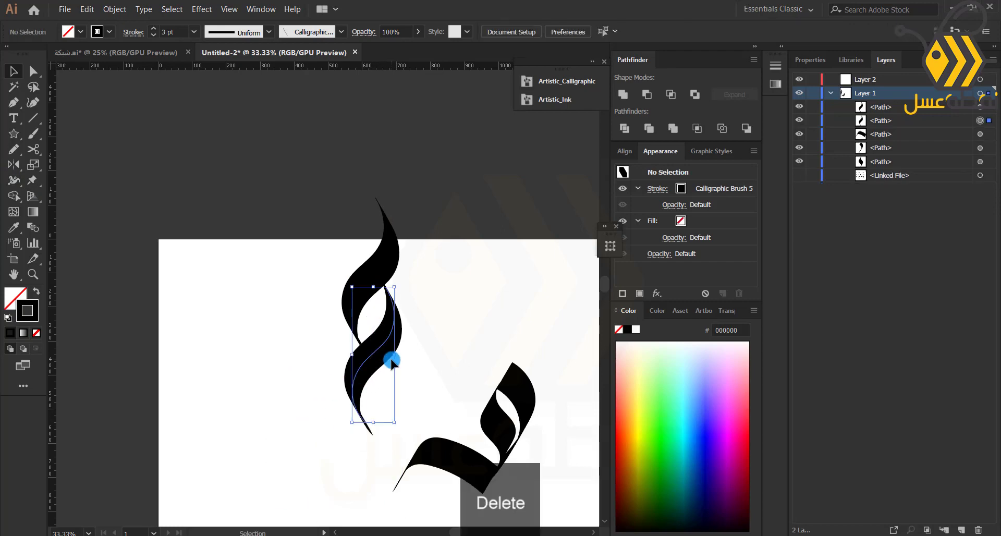
pyautogui.moveTo(378, 348); pyautogui.dragTo(397, 417)
pyautogui.click(315, 455)
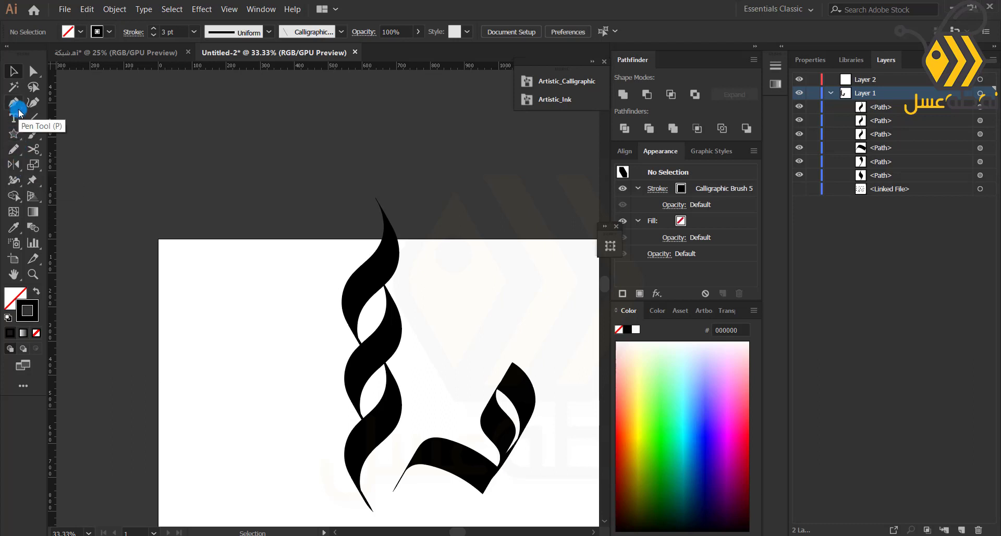
# - Duplicate the topmost S-shaped stroke straight upward to add a fourth segment to the twisted column
pyautogui.click(375, 271)
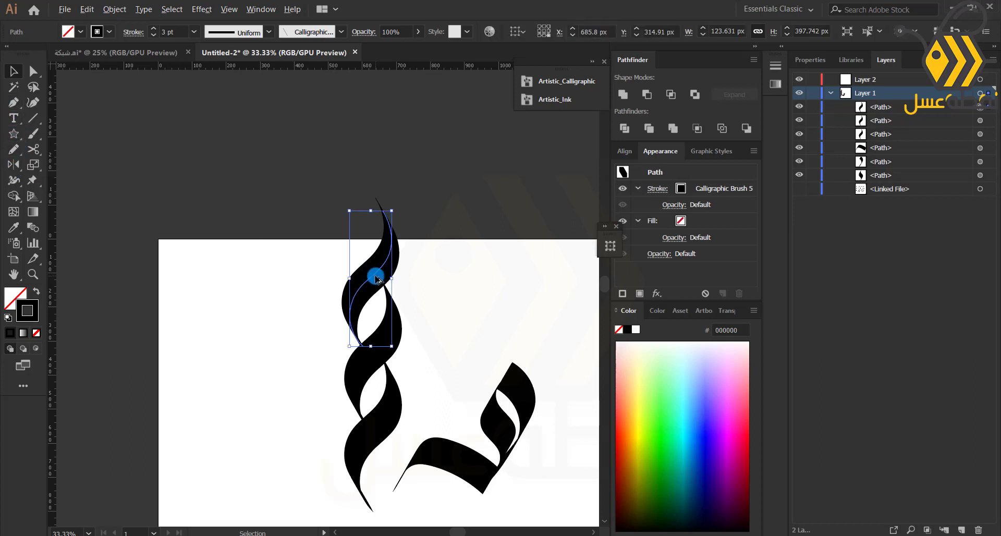
pyautogui.moveTo(375, 277); pyautogui.dragTo(367, 199)
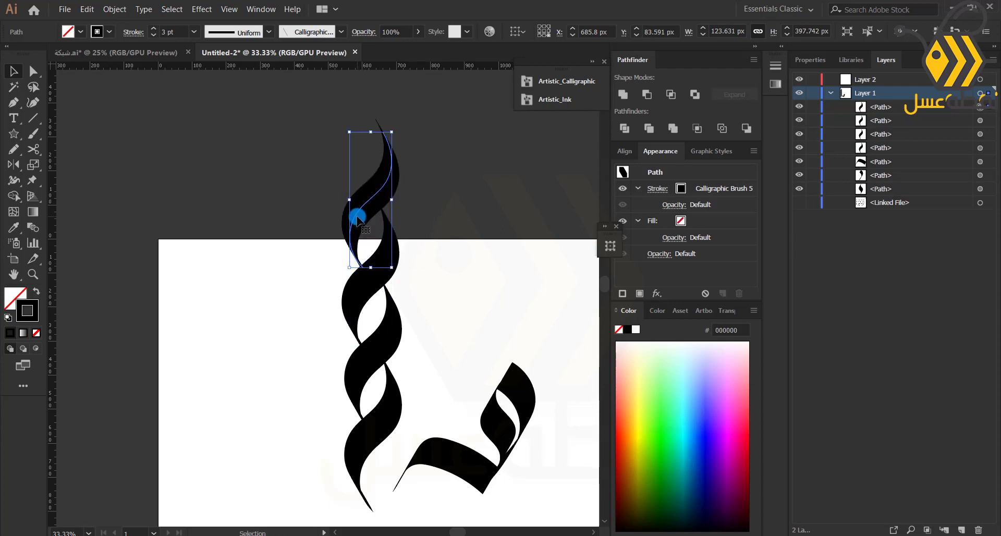
pyautogui.click(306, 429)
# - Select all the strokes, move them down onto the artboard and scale them down together
pyautogui.moveTo(304, 508); pyautogui.dragTo(542, 127)
pyautogui.hotkey('ctrl', '-')
pyautogui.moveTo(384, 330); pyautogui.dragTo(398, 413)
pyautogui.hotkey('ctrl', '-')
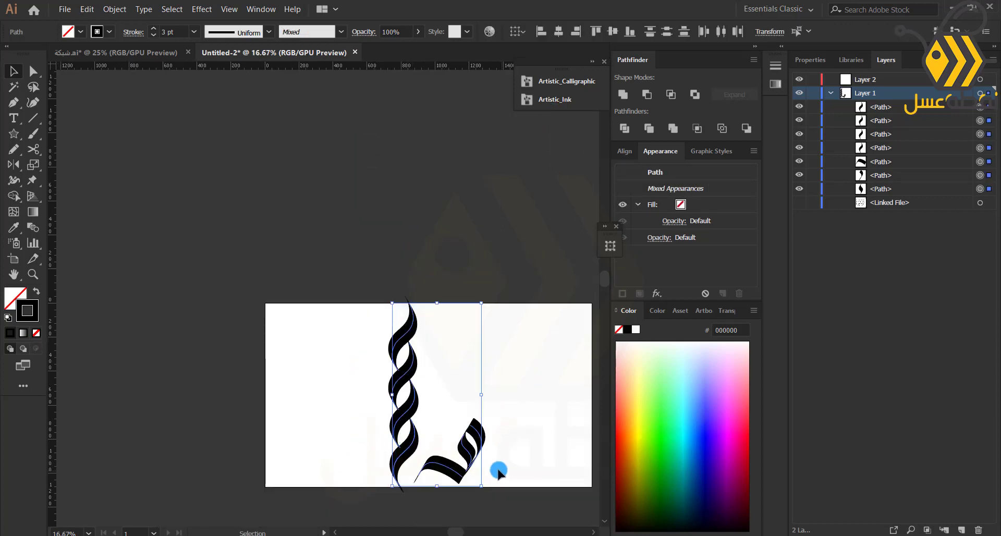
pyautogui.hotkey('ctrl', '+')
# - Move the hooked letter's strokes left so that its thin tail joins the foot of the twisted column
pyautogui.moveTo(474, 500)
pyautogui.mouseDown()
pyautogui.moveTo(460, 466)
pyautogui.moveTo(534, 371)
pyautogui.mouseUp()
pyautogui.click(410, 462)
pyautogui.scroll(2, 410, 462)
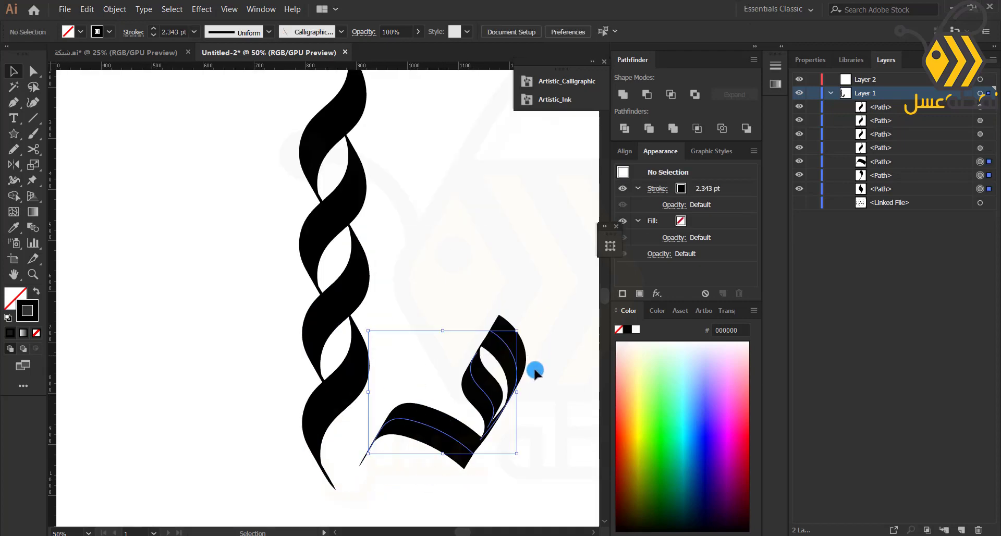
pyautogui.moveTo(450, 440); pyautogui.dragTo(418, 443)
pyautogui.click(173, 394)
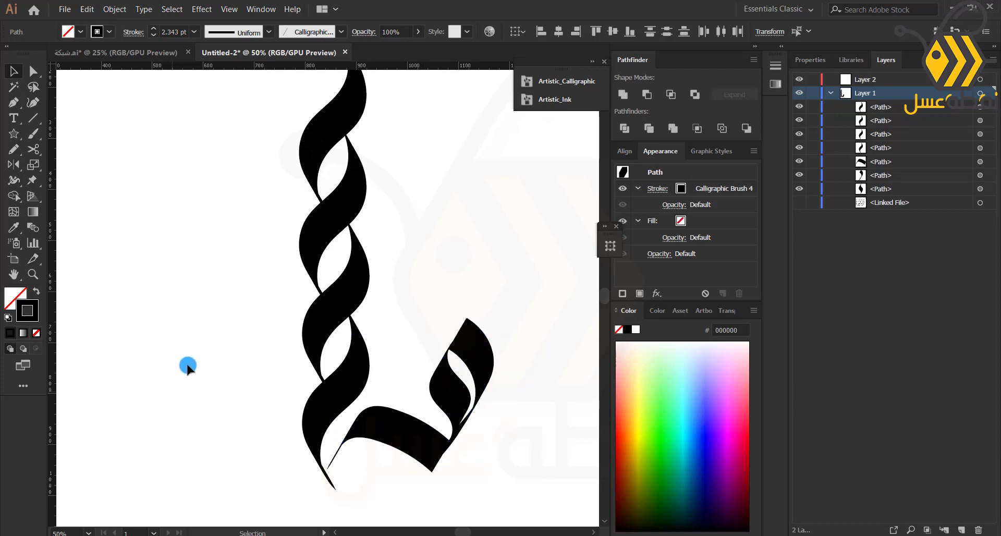
pyautogui.scroll(3, 283, 308)
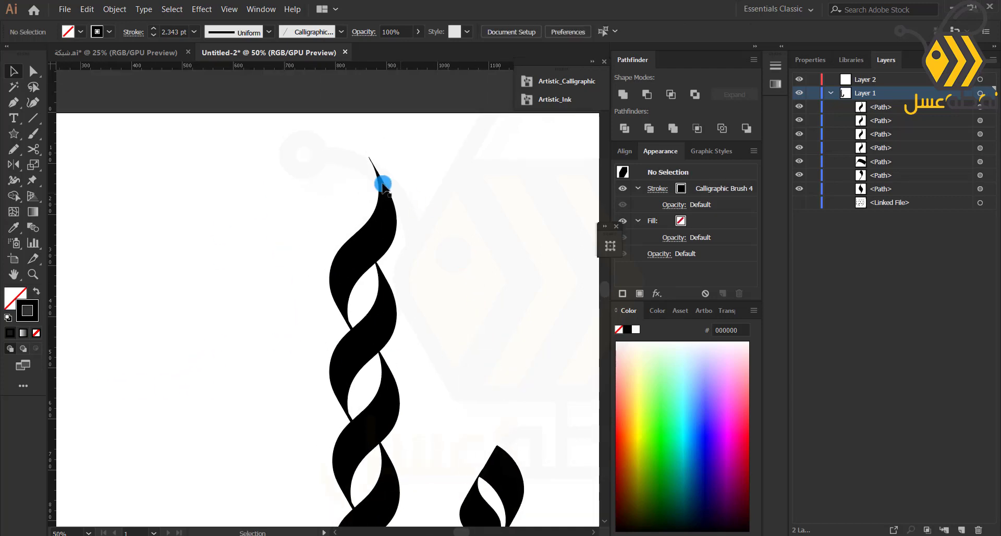
pyautogui.scroll(2, 368, 330)
pyautogui.click(320, 253)
pyautogui.scroll(-1, 218, 301)
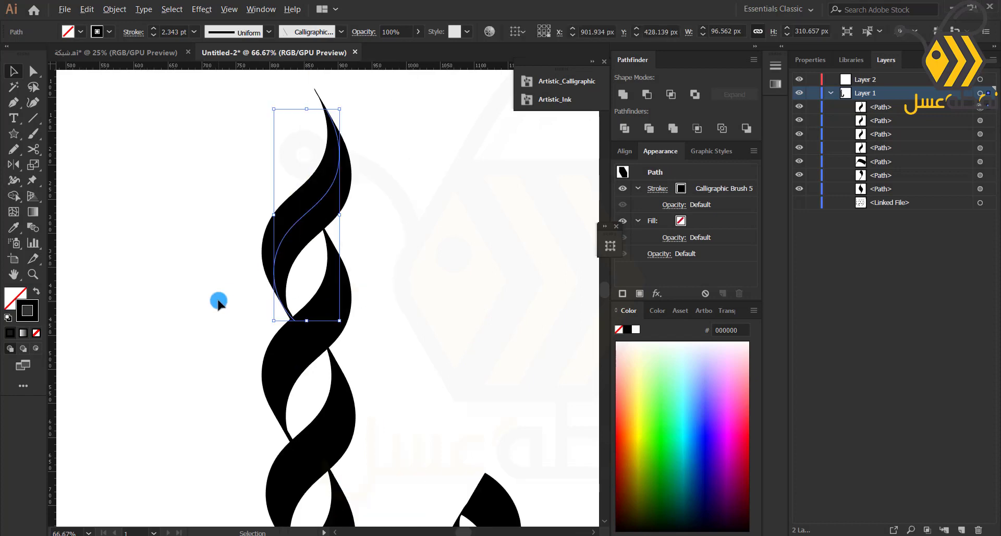
pyautogui.scroll(-1, 218, 301)
pyautogui.moveTo(192, 414); pyautogui.dragTo(217, 315)
pyautogui.click(67, 208)
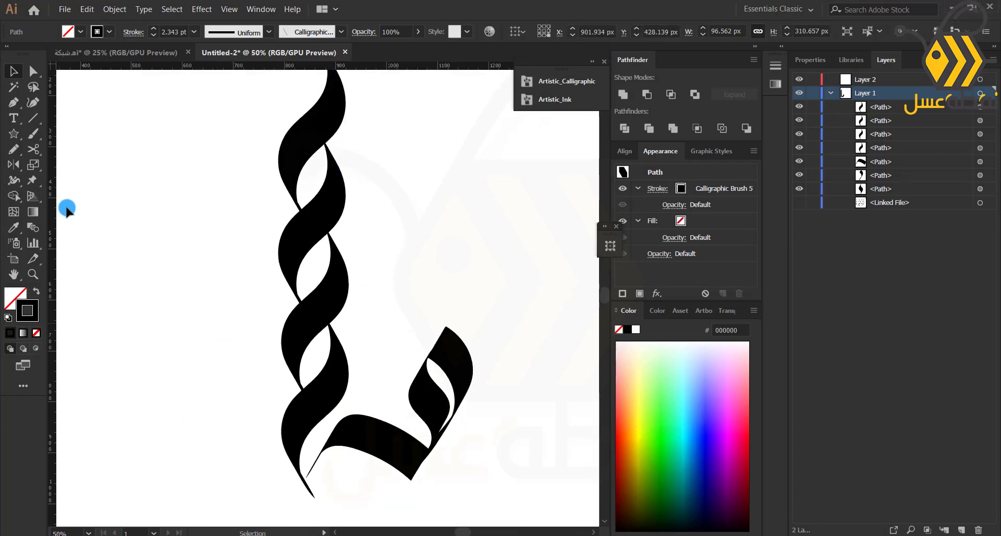
# - Paint a short diamond-shaped dot above the hooked letter with the Paintbrush using Calligraphic Brush 4
pyautogui.click(27, 137)
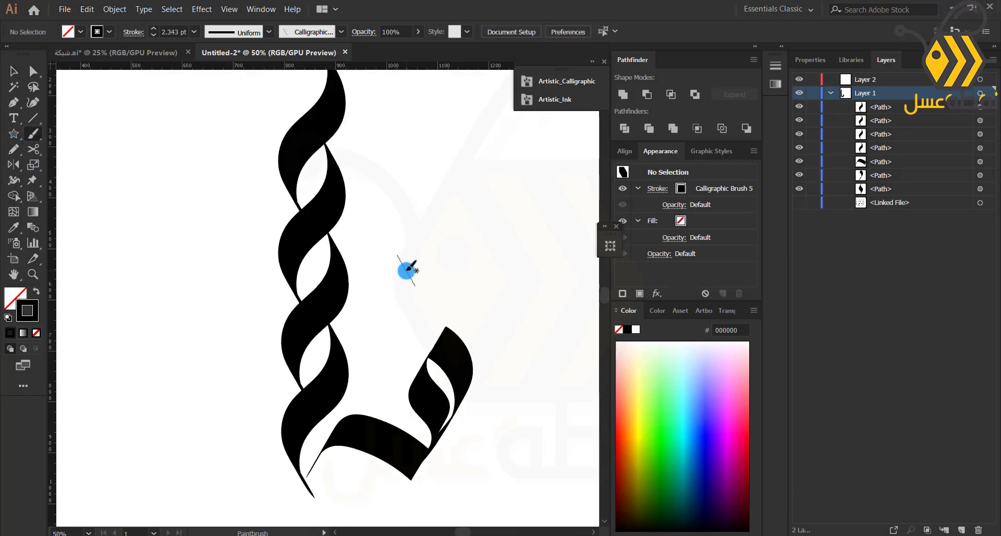
pyautogui.click(340, 31)
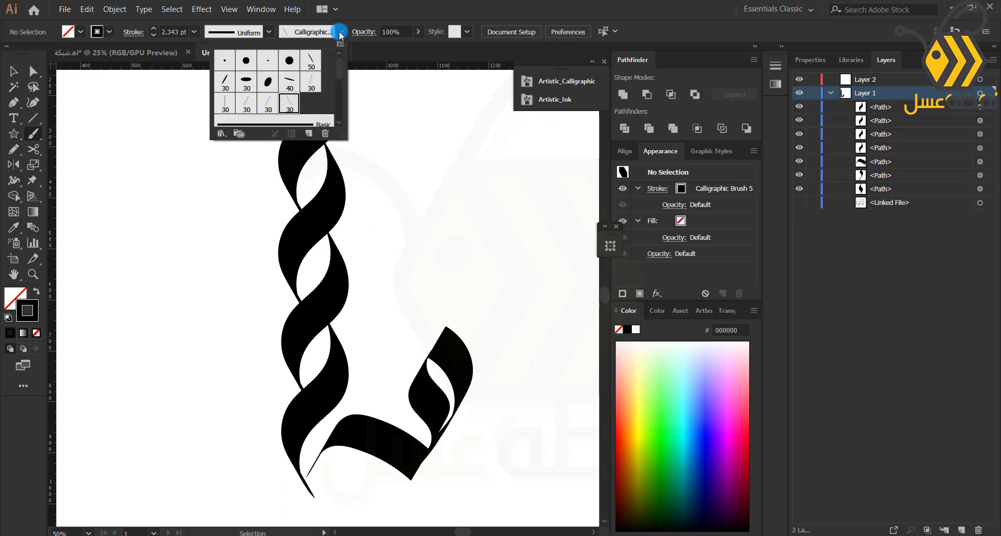
pyautogui.click(268, 102)
pyautogui.click(341, 31)
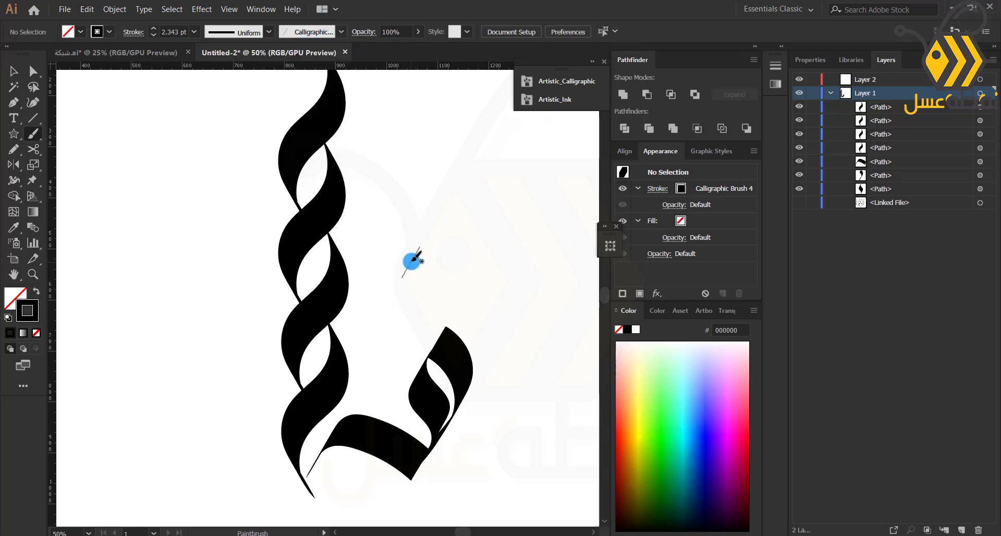
pyautogui.moveTo(417, 253)
pyautogui.mouseDown()
pyautogui.moveTo(429, 269)
pyautogui.moveTo(421, 290)
pyautogui.moveTo(420, 276)
pyautogui.moveTo(425, 313)
pyautogui.moveTo(435, 310)
pyautogui.mouseUp()
# - Nudge the new dot down and slightly left until it sits just above the hooked letter's tip
pyautogui.click(14, 71)
pyautogui.press('Left')
pyautogui.press('Down')
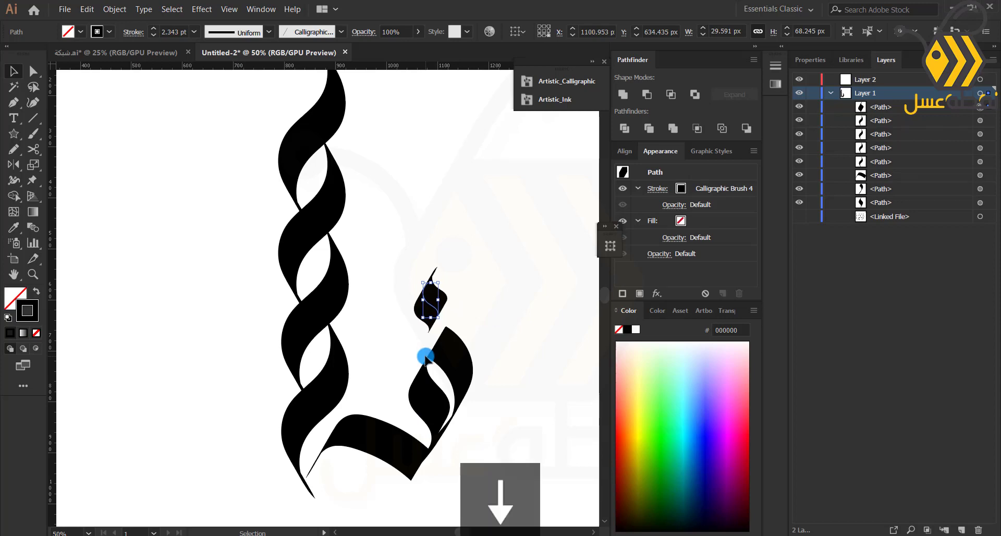
pyautogui.press('Left')
pyautogui.press('Down')
pyautogui.press('Down')
pyautogui.press('Down')
pyautogui.press('Down')
pyautogui.press('Down')
pyautogui.press('Down')
pyautogui.press('Down')
pyautogui.press('Down')
pyautogui.press('Down')
pyautogui.press('Down')
pyautogui.press('Down')
pyautogui.press('Down')
pyautogui.press('Down')
pyautogui.press('Down')
pyautogui.press('Down')
pyautogui.press('Down')
pyautogui.press('Down')
pyautogui.press('Down')
pyautogui.press('Down')
pyautogui.press('Down')
pyautogui.press('Down')
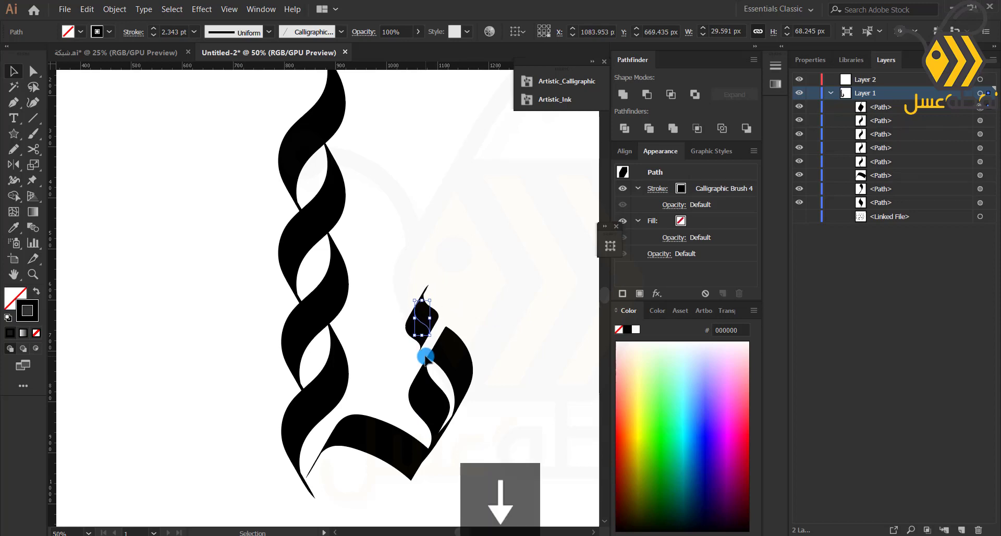
pyautogui.press('Right')
pyautogui.press('Right')
pyautogui.press('Down')
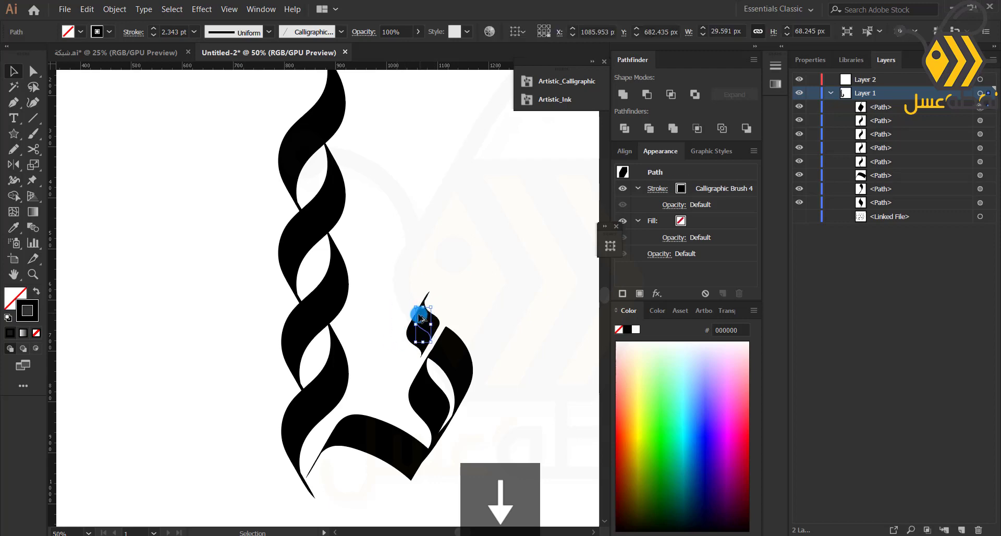
# - Duplicate the dot twice to form a diagonal pair between the twisted column and the hooked letter
pyautogui.moveTo(421, 329)
pyautogui.mouseDown()
pyautogui.moveTo(364, 316)
pyautogui.moveTo(362, 284)
pyautogui.moveTo(370, 295)
pyautogui.moveTo(352, 334)
pyautogui.moveTo(389, 273)
pyautogui.moveTo(376, 286)
pyautogui.mouseUp()
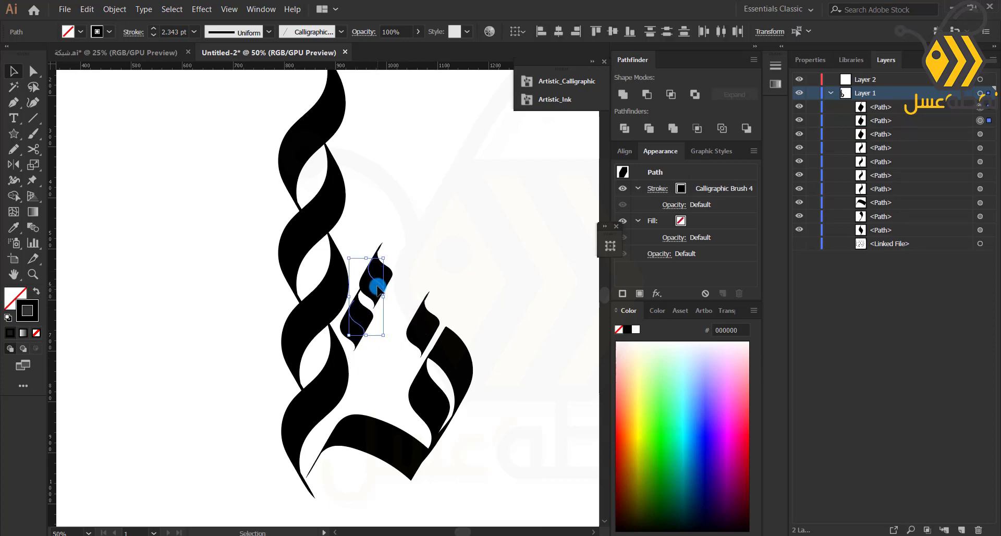
pyautogui.click(419, 271)
pyautogui.scroll(-2, 418, 276)
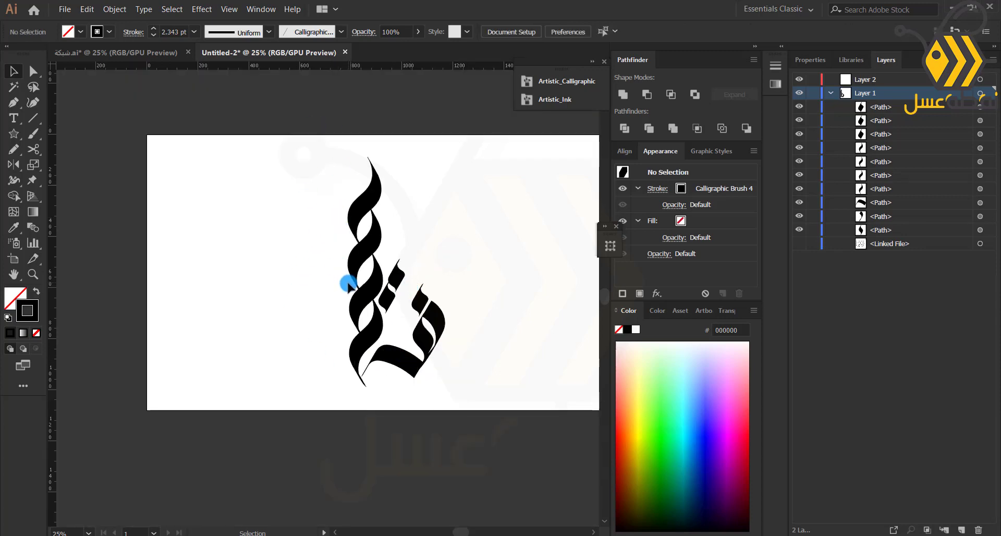
# - Select the two upper strokes of the twisted column and enlarge them together
pyautogui.moveTo(374, 357); pyautogui.dragTo(372, 396)
pyautogui.moveTo(374, 237)
pyautogui.mouseDown()
pyautogui.moveTo(369, 196)
pyautogui.moveTo(383, 228)
pyautogui.mouseUp()
pyautogui.keyDown('shift'); pyautogui.click(369, 195); pyautogui.keyUp('shift')
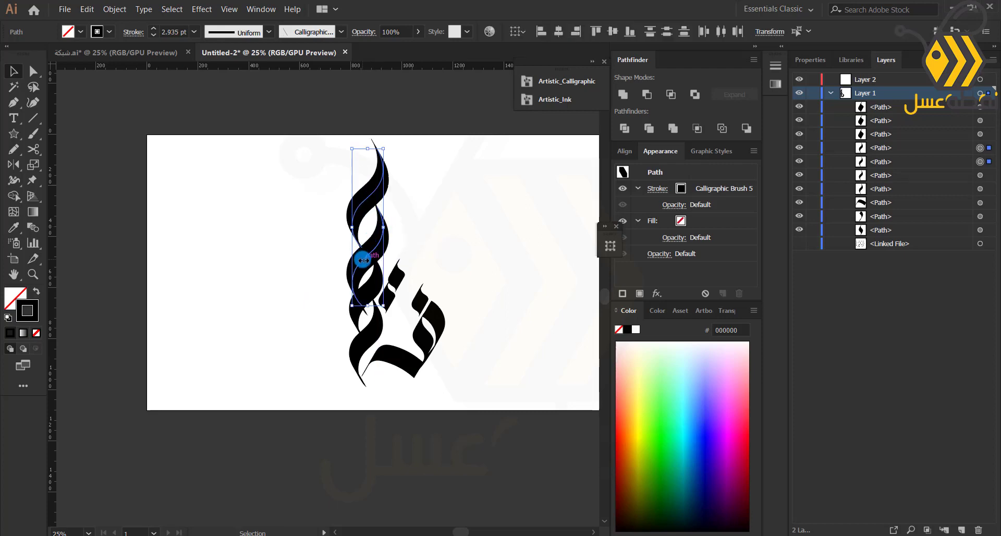
# - Nudge the two enlarged column strokes upward until they line up with the smaller strokes below
pyautogui.press('Up')
pyautogui.press('Up')
pyautogui.press('Up')
pyautogui.press('Up')
pyautogui.press('Up')
pyautogui.press('Up')
pyautogui.press('Up')
pyautogui.press('Up')
pyautogui.press('Up')
pyautogui.press('Up')
pyautogui.press('Up')
pyautogui.press('Up')
pyautogui.press('Up')
pyautogui.press('Up')
pyautogui.press('Up')
pyautogui.press('Up')
pyautogui.press('Up')
pyautogui.press('Up')
pyautogui.press('Up')
pyautogui.press('Up')
pyautogui.press('Up')
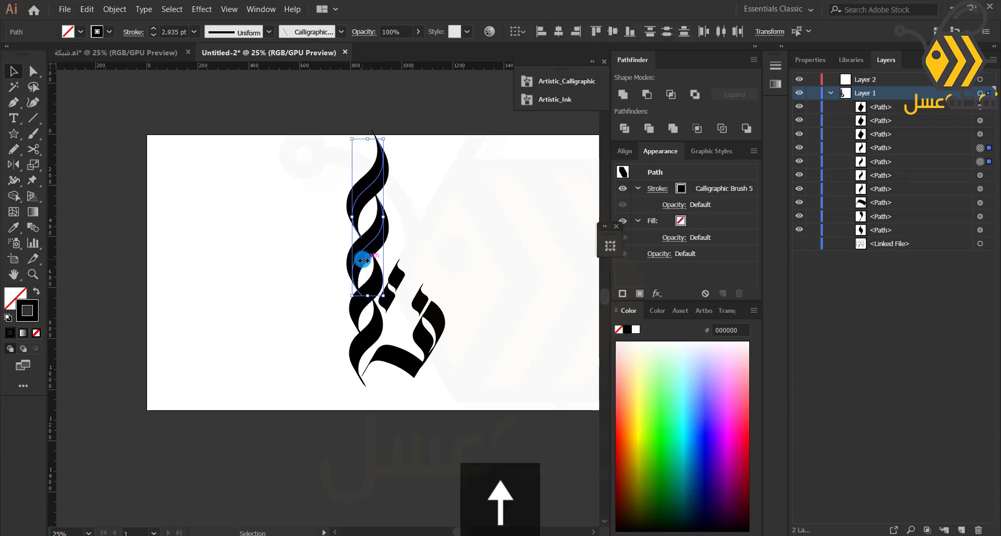
pyautogui.click(321, 263)
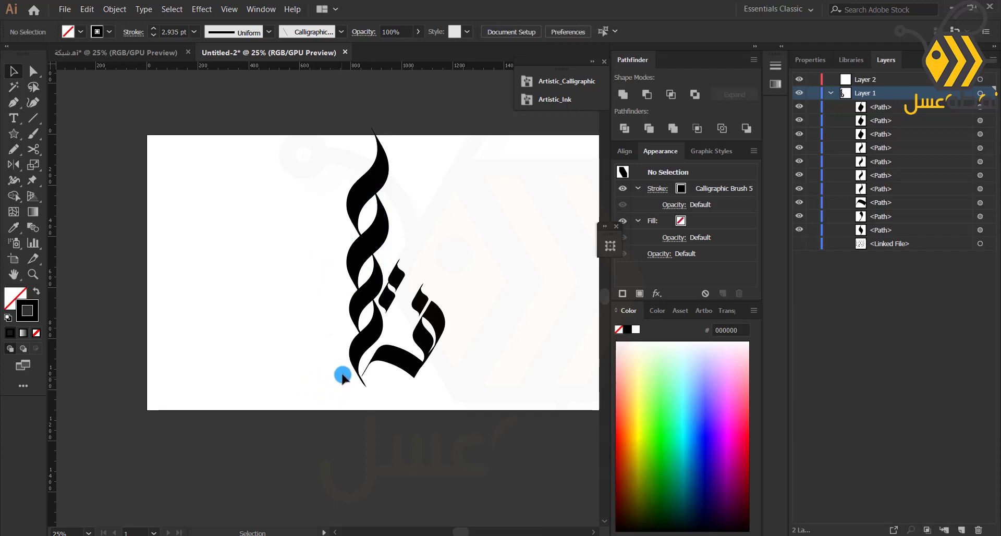
# - Select the three dots and expand their appearance into filled shapes
pyautogui.keyDown('alt'); pyautogui.scroll(3, 342, 375); pyautogui.keyUp('alt')
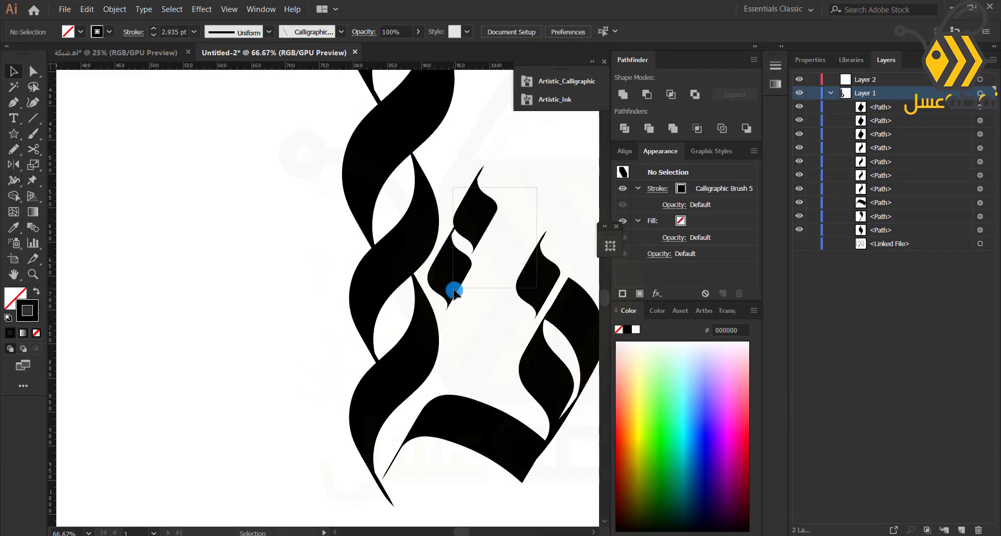
pyautogui.click(454, 292)
pyautogui.click(114, 9)
pyautogui.click(138, 83)
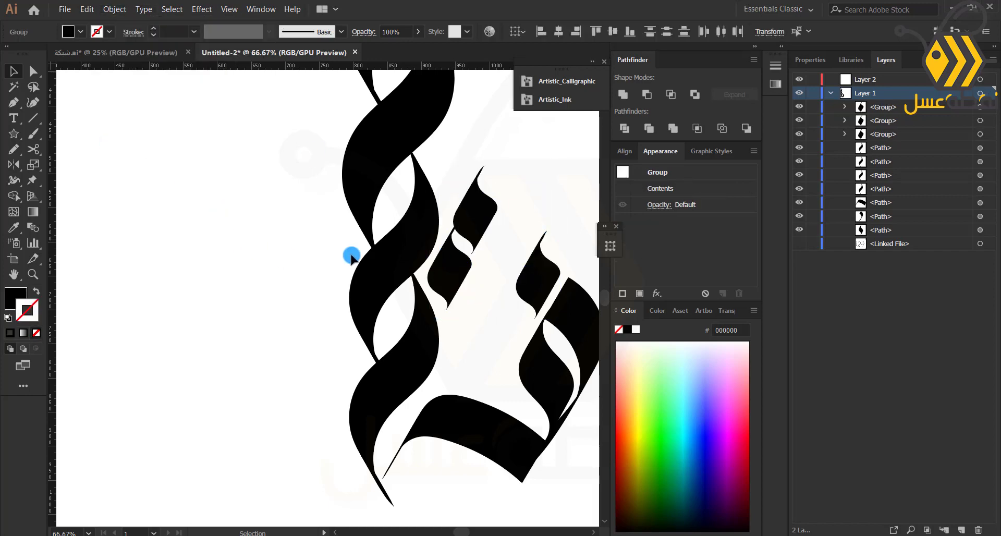
# - Scale down the pair of dots beside the column proportionally and position them close to the column
pyautogui.moveTo(481, 240); pyautogui.dragTo(456, 279)
pyautogui.keyDown('alt'); pyautogui.keyDown('shift'); pyautogui.moveTo(497, 310); pyautogui.dragTo(487, 291); pyautogui.keyUp('shift'); pyautogui.keyUp('alt')
pyautogui.moveTo(464, 254); pyautogui.dragTo(454, 265)
pyautogui.click(272, 301)
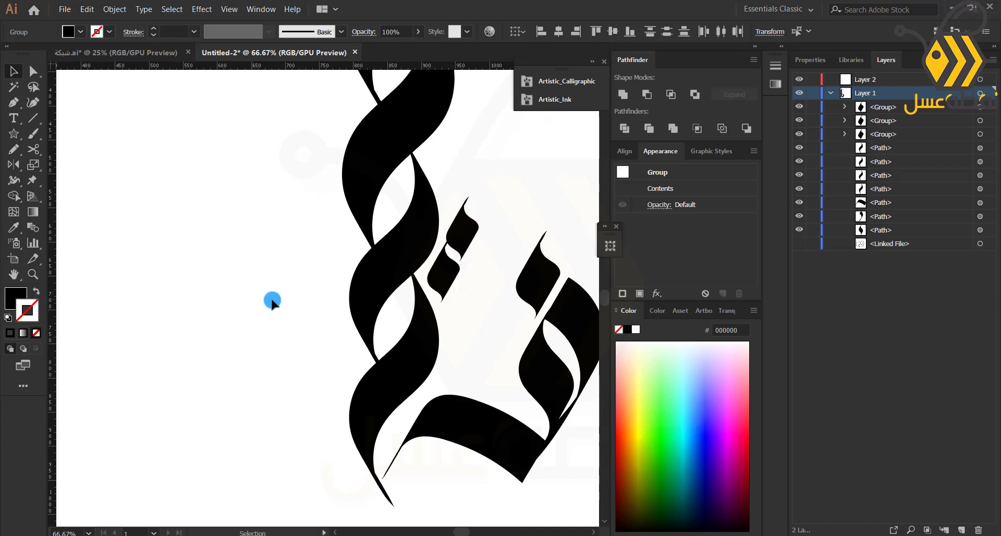
# - Select all four strokes of the twisted column and expand their appearance into filled shapes
pyautogui.scroll(-3, 272, 302)
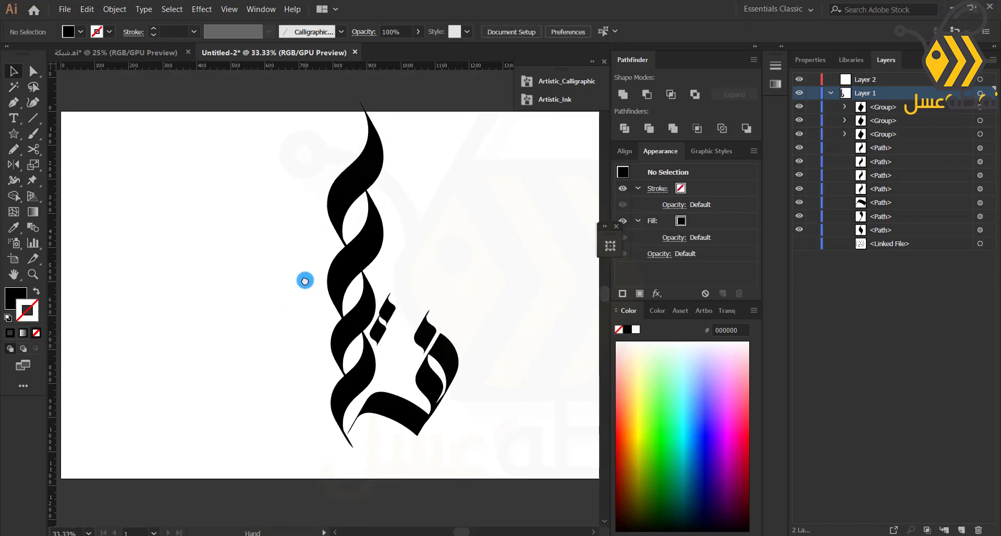
pyautogui.click(338, 213)
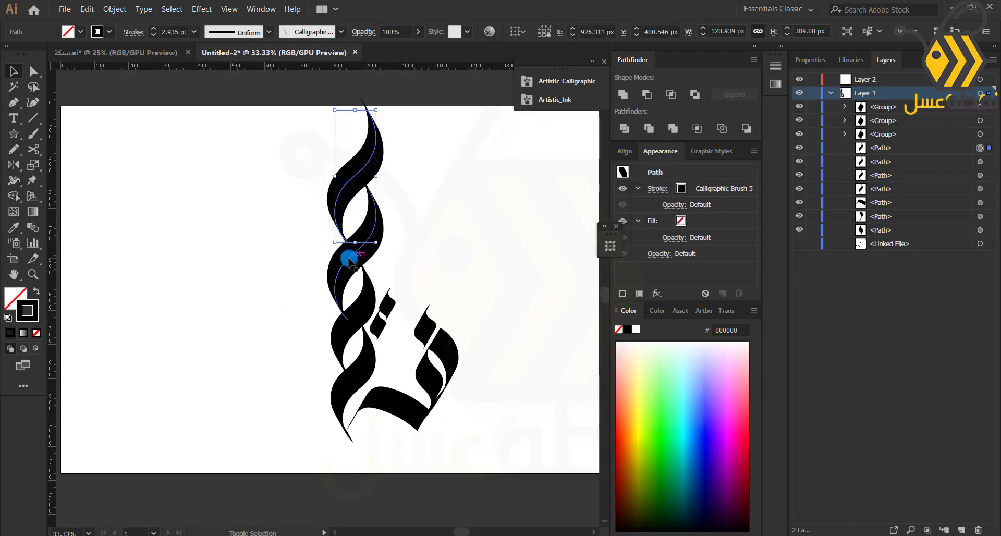
pyautogui.keyDown('shift'); pyautogui.click(351, 261); pyautogui.keyUp('shift')
pyautogui.keyDown('shift'); pyautogui.click(348, 335); pyautogui.keyUp('shift')
pyautogui.keyDown('shift'); pyautogui.click(357, 375); pyautogui.keyUp('shift')
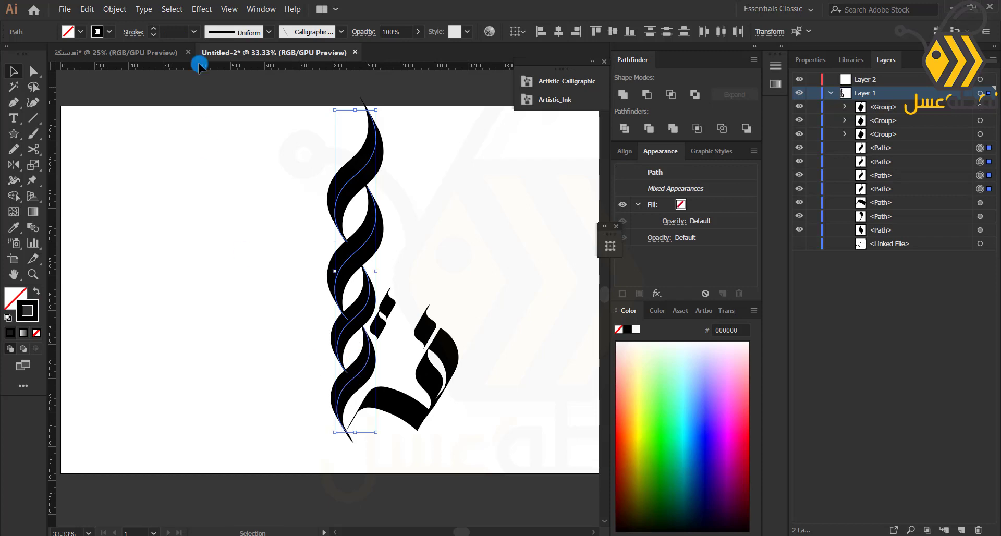
pyautogui.click(115, 10)
pyautogui.click(145, 141)
pyautogui.click(212, 202)
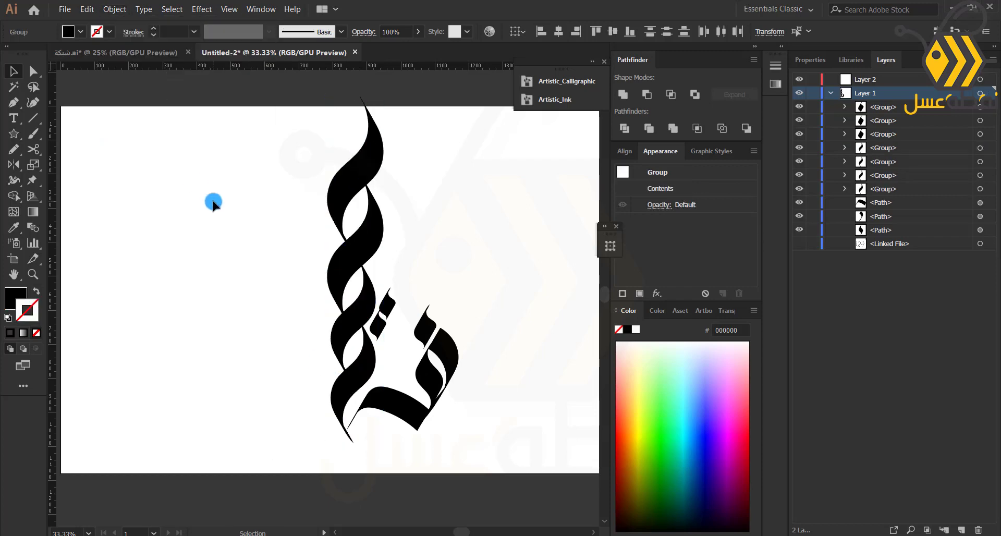
# - Draw a circle about 257 px wide beside the upper column and swap its fill and stroke to leave only an outline
pyautogui.scroll(2, 401, 173)
pyautogui.moveTo(398, 159); pyautogui.dragTo(426, 264)
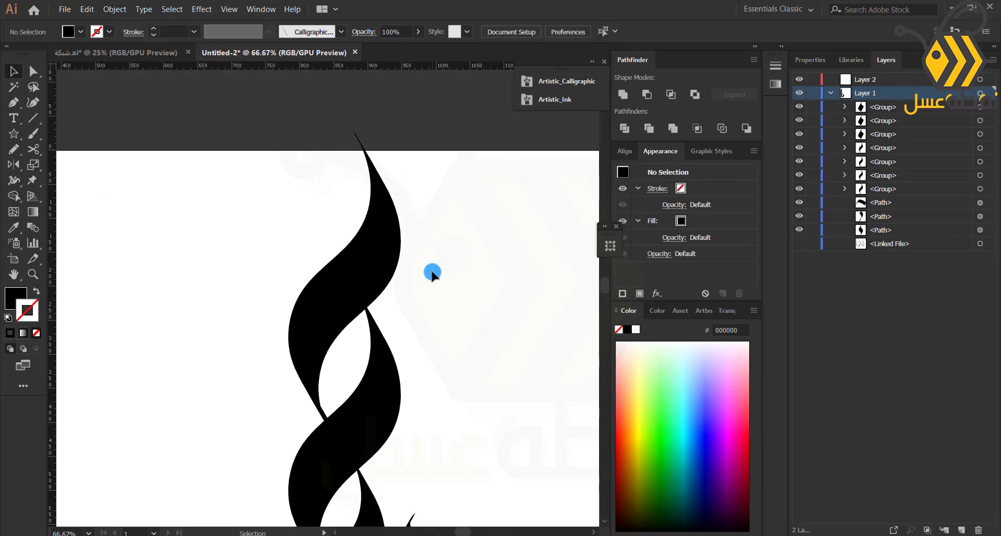
pyautogui.click(16, 138)
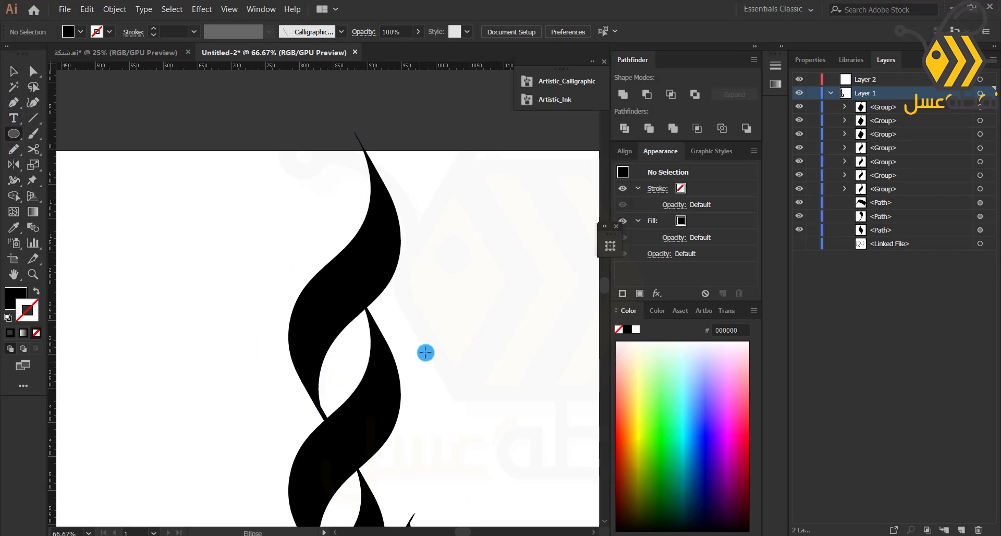
pyautogui.moveTo(462, 307); pyautogui.dragTo(526, 394)
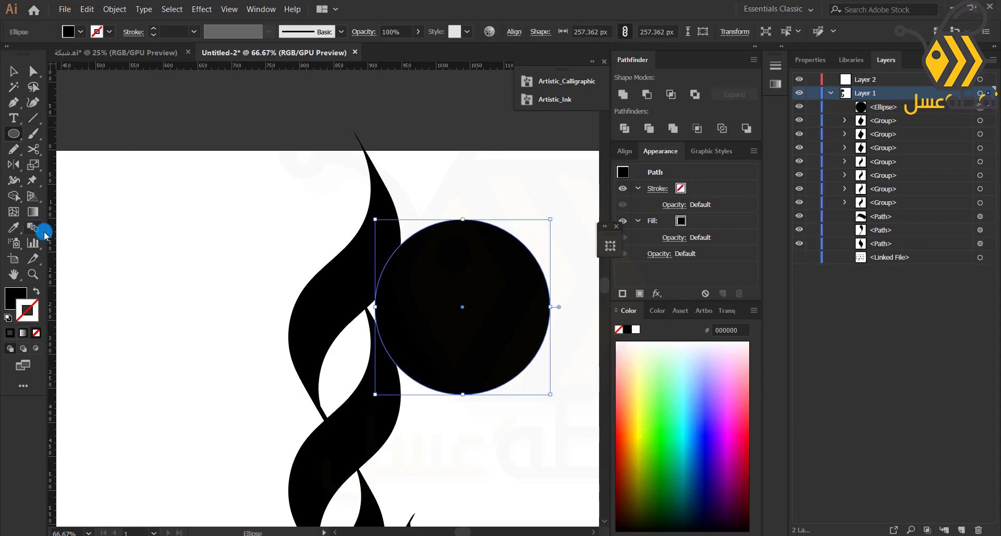
pyautogui.click(36, 292)
# - Move the circle onto the column's second segment and set its stroke weight to 7 pt
pyautogui.scroll(-5, 136, 214)
pyautogui.hscroll(2, 136, 214)
pyautogui.press('v')
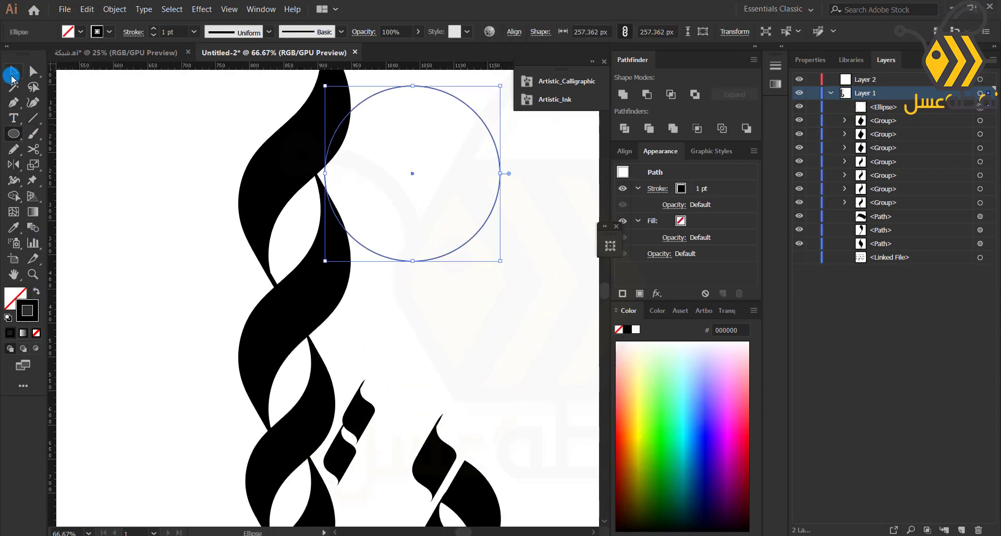
pyautogui.moveTo(423, 260)
pyautogui.mouseDown()
pyautogui.moveTo(435, 277)
pyautogui.moveTo(373, 343)
pyautogui.mouseUp()
pyautogui.click(152, 30)
pyautogui.click(152, 30)
pyautogui.click(152, 30)
pyautogui.click(152, 30)
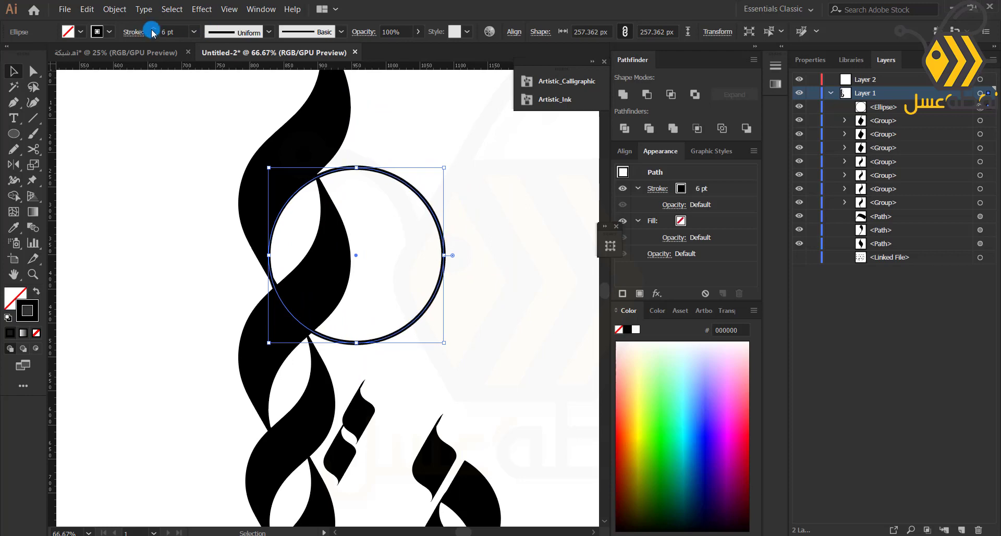
pyautogui.click(152, 31)
pyautogui.click(152, 31)
pyautogui.press('Right')
pyautogui.press('Right')
pyautogui.press('Right')
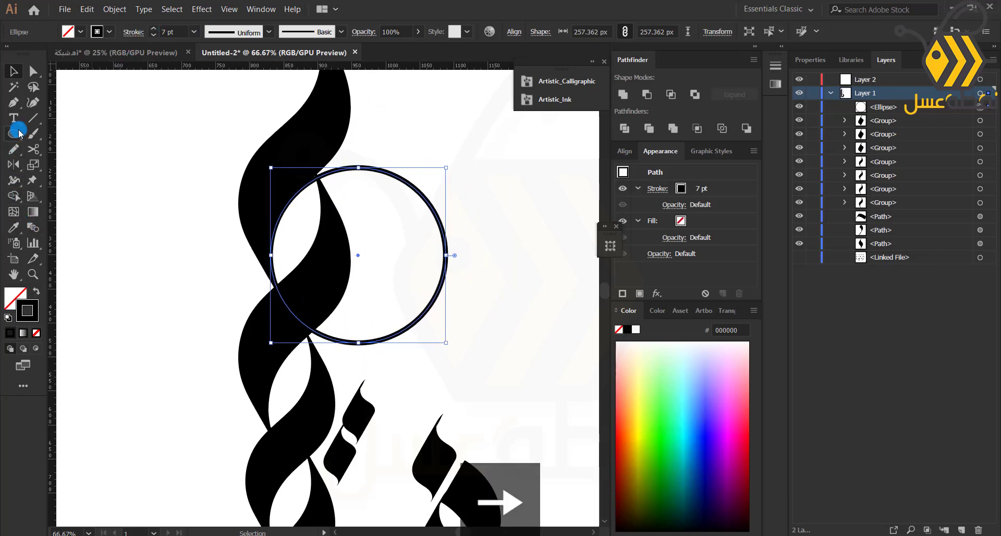
# - Cut the circle on both sides with the Scissors tool and delete the upper arc
pyautogui.click(33, 149)
pyautogui.scroll(3, 272, 267)
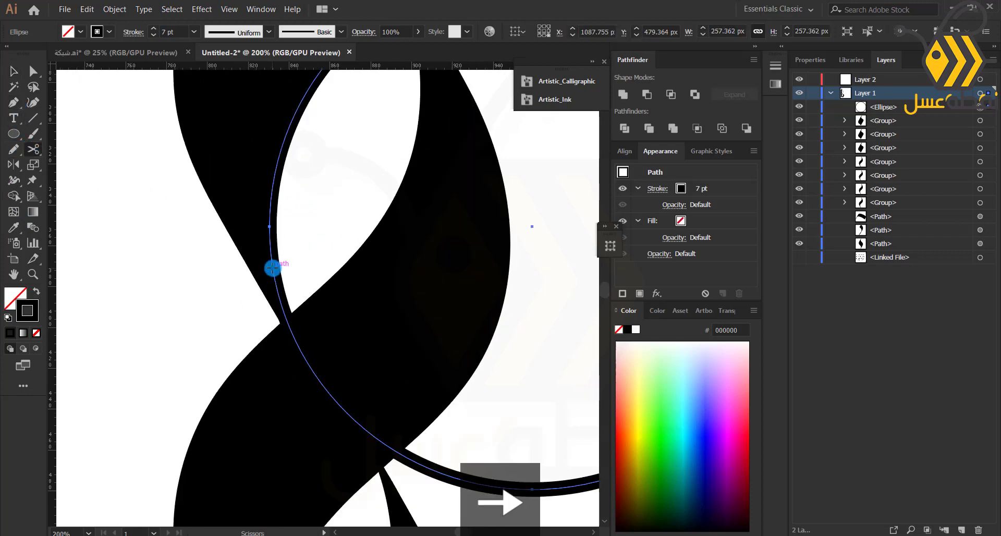
pyautogui.click(272, 267)
pyautogui.scroll(-3, 339, 284)
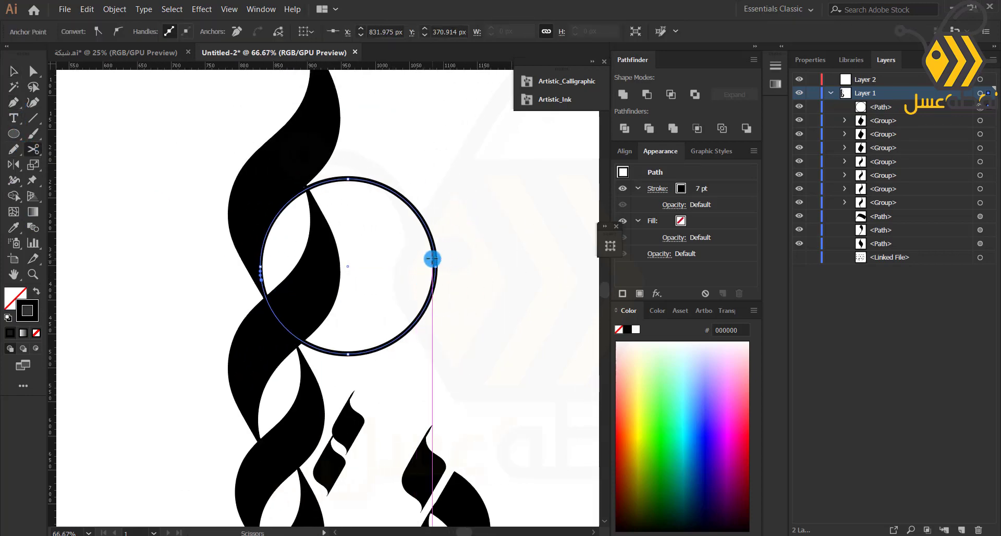
pyautogui.click(433, 243)
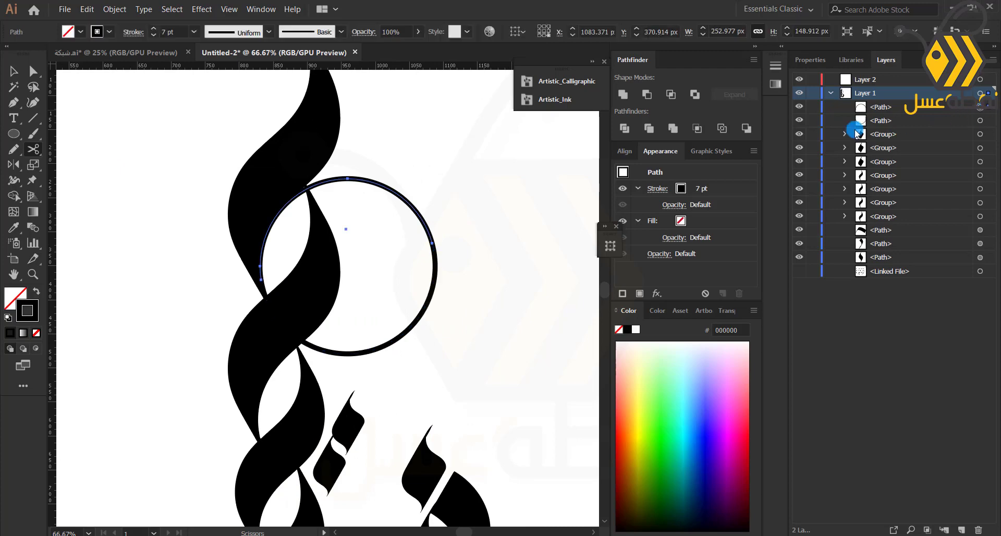
pyautogui.press('Delete')
# - Select the remaining lower arc and nudge it slightly left and 5 px down against the column
pyautogui.press('v')
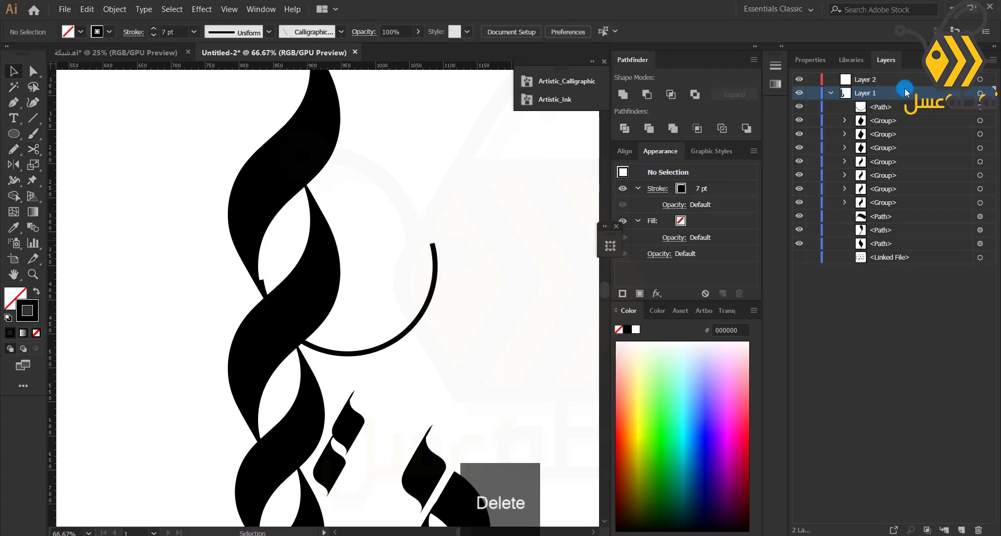
pyautogui.click(980, 108)
pyautogui.press('Left')
pyautogui.press('Left')
pyautogui.press('Left')
pyautogui.press('Left')
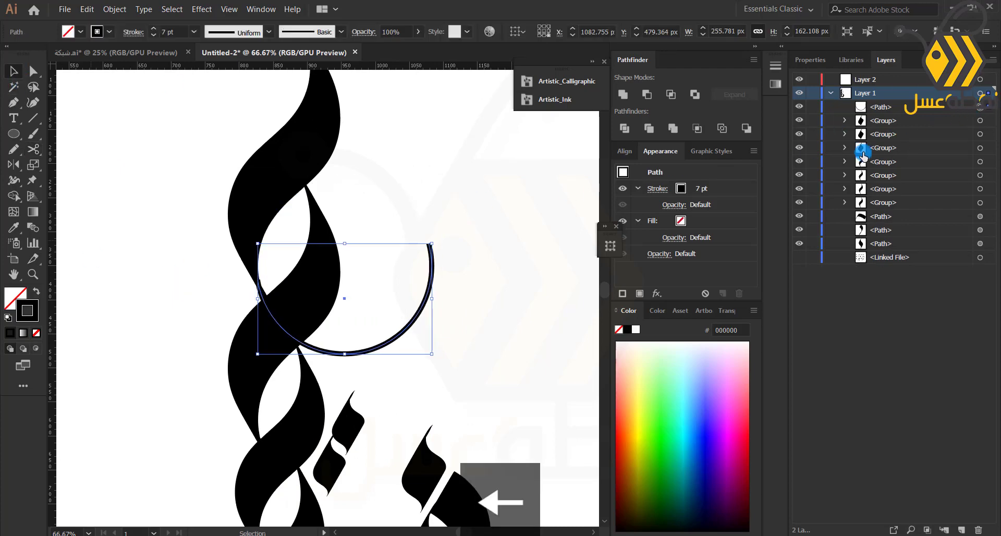
pyautogui.press('Down')
pyautogui.press('Down')
pyautogui.press('Down')
pyautogui.press('Down')
pyautogui.press('Down')
pyautogui.press('Right')
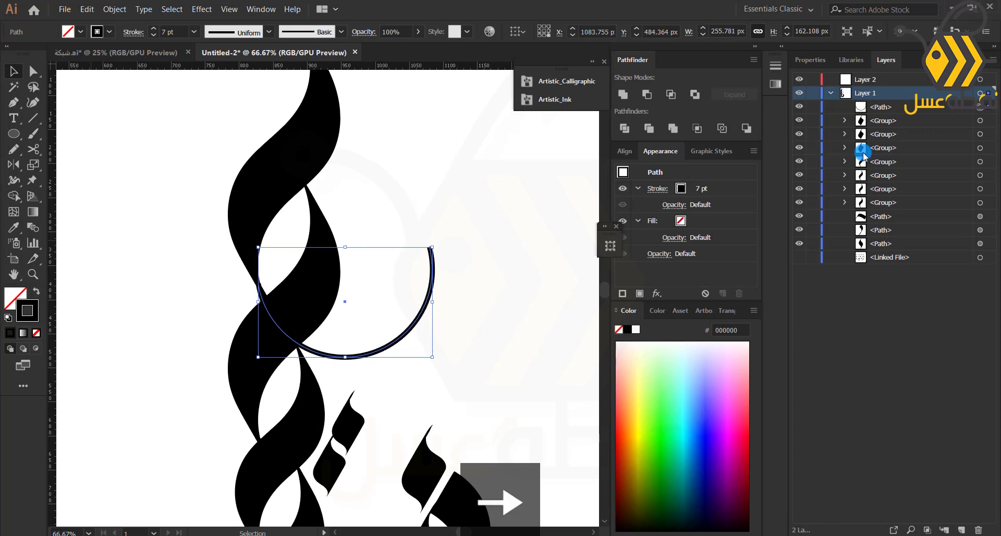
# - Nudge the lower arc about 10 px right and 17 px down so its end meets the column's crossing
pyautogui.press('Down')
pyautogui.press('Down')
pyautogui.press('Down')
pyautogui.press('Down')
pyautogui.press('Right')
pyautogui.press('Down')
pyautogui.press('Down')
pyautogui.press('Down')
pyautogui.press('Down')
pyautogui.press('Down')
pyautogui.press('Down')
pyautogui.press('Down')
pyautogui.press('Down')
pyautogui.press('Down')
pyautogui.press('Right')
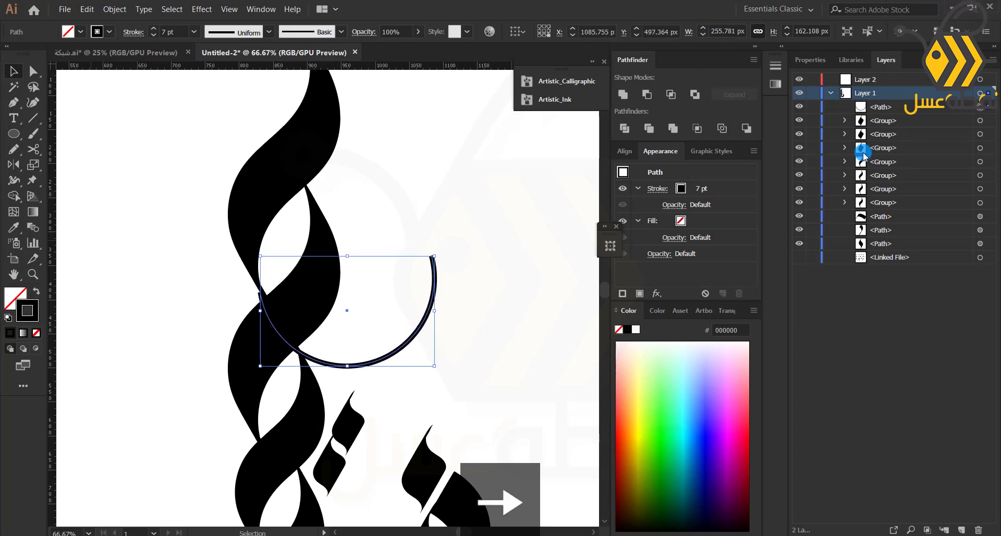
pyautogui.press('Right')
pyautogui.press('Right')
pyautogui.press('Right')
pyautogui.press('Right')
pyautogui.press('Right')
pyautogui.press('Right')
pyautogui.press('Right')
pyautogui.press('Right')
pyautogui.press('Right')
pyautogui.press('Right')
pyautogui.press('Left')
pyautogui.press('Left')
pyautogui.press('Left')
pyautogui.press('Down')
pyautogui.press('Down')
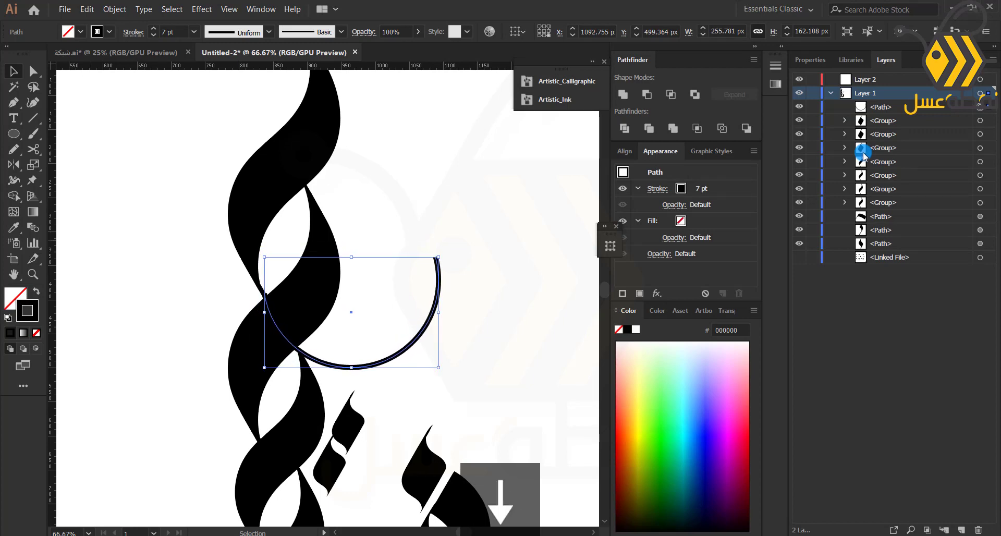
pyautogui.press('Down')
pyautogui.press('Down')
pyautogui.press('Left')
pyautogui.press('Right')
pyautogui.press('Right')
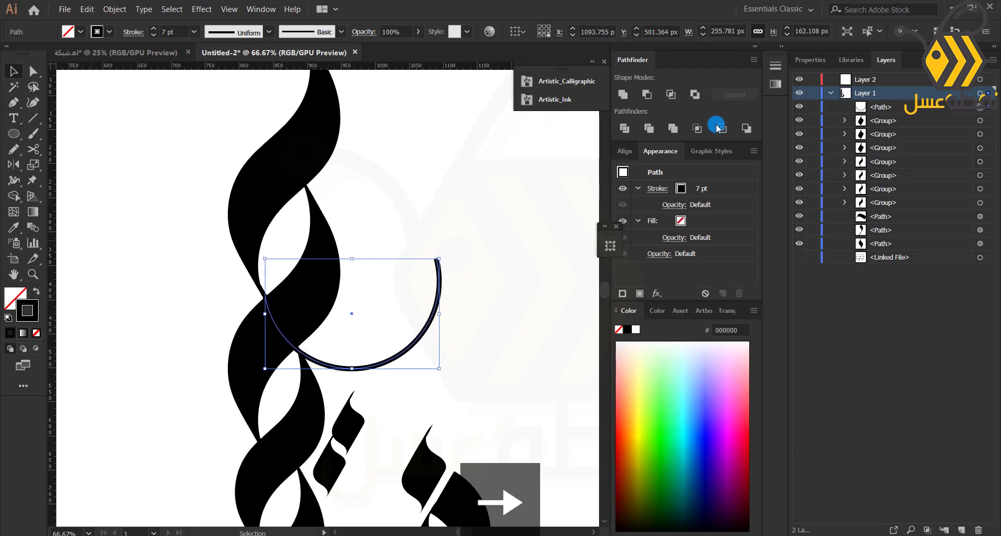
# - Apply a variable-width stroke profile tapered at both ends to the arc
pyautogui.click(189, 252)
pyautogui.click(438, 301)
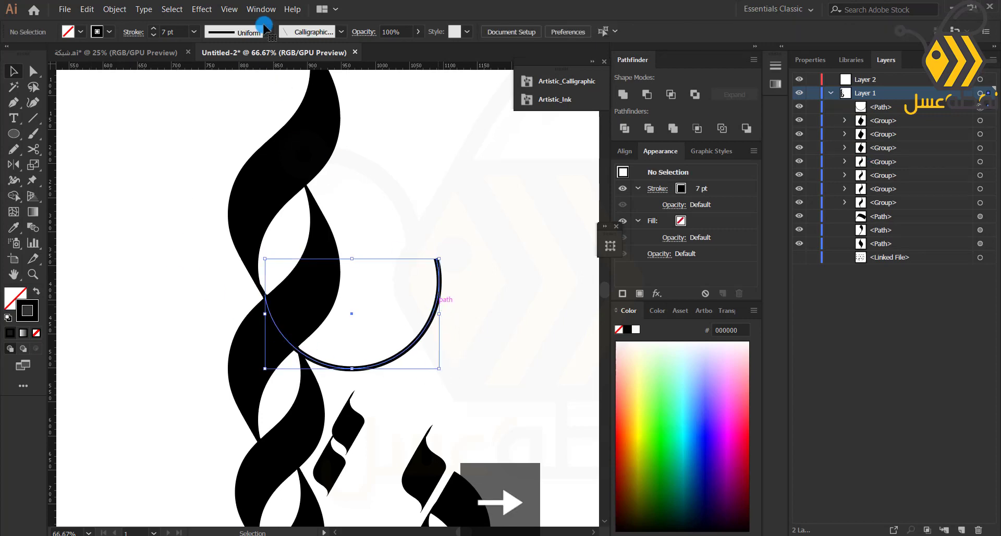
pyautogui.click(269, 32)
pyautogui.click(247, 133)
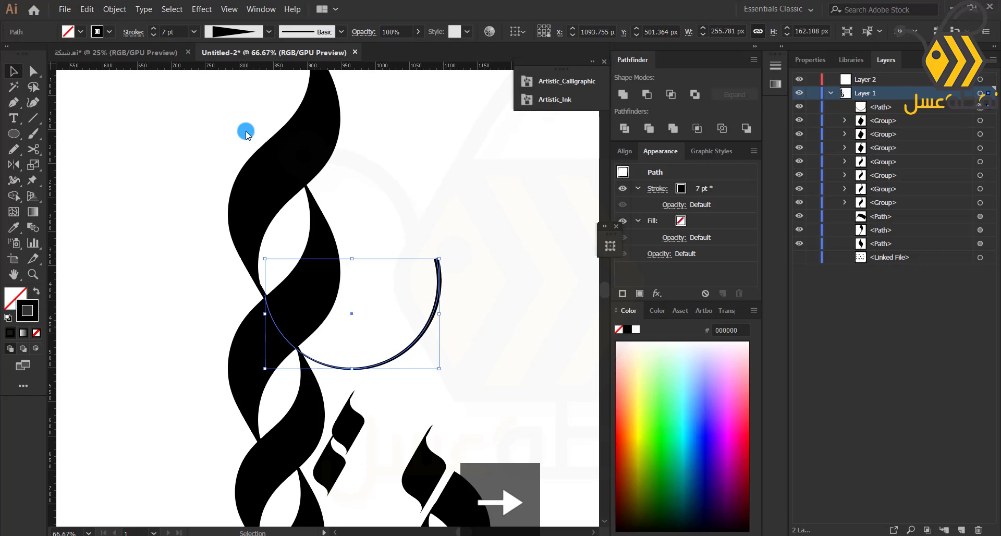
pyautogui.click(269, 32)
pyautogui.click(243, 156)
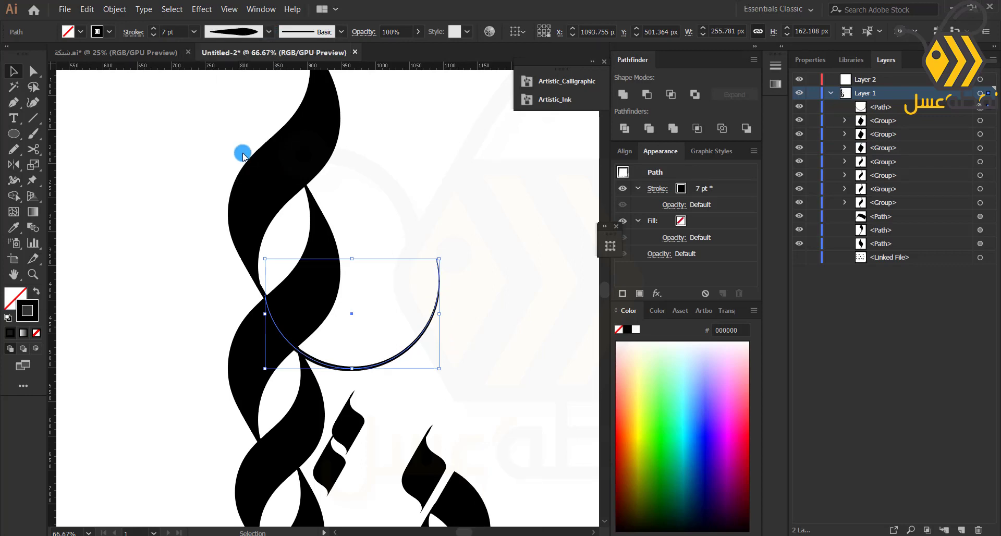
pyautogui.click(151, 218)
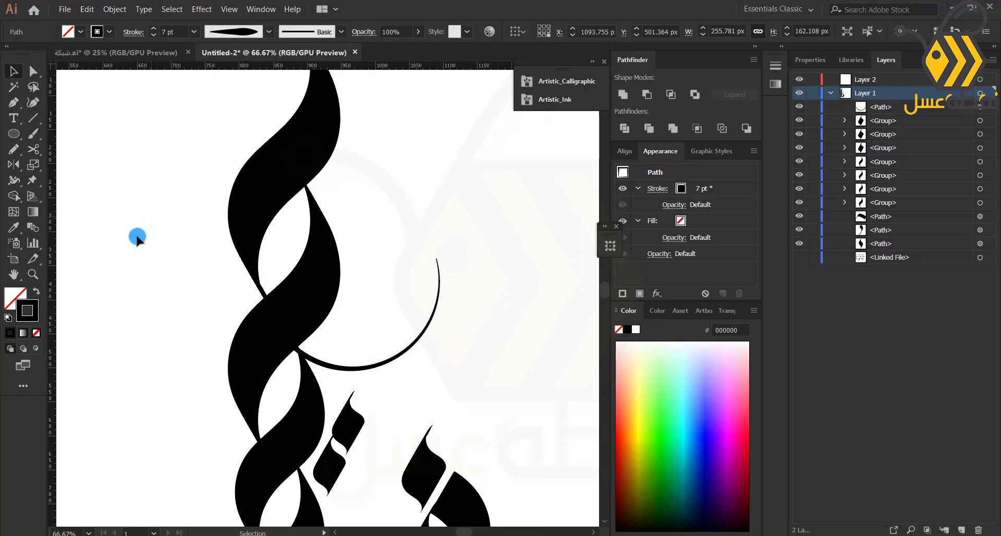
# - Select the three brush paths of the hooked letter and expand their appearance
pyautogui.scroll(-2, 137, 240)
pyautogui.moveTo(157, 423); pyautogui.dragTo(286, 422)
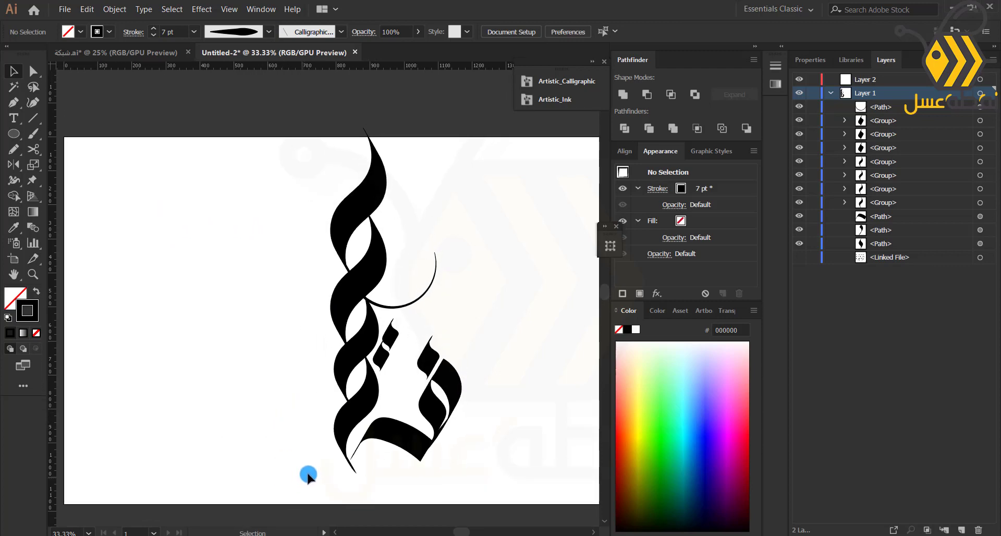
pyautogui.moveTo(393, 474); pyautogui.dragTo(488, 384)
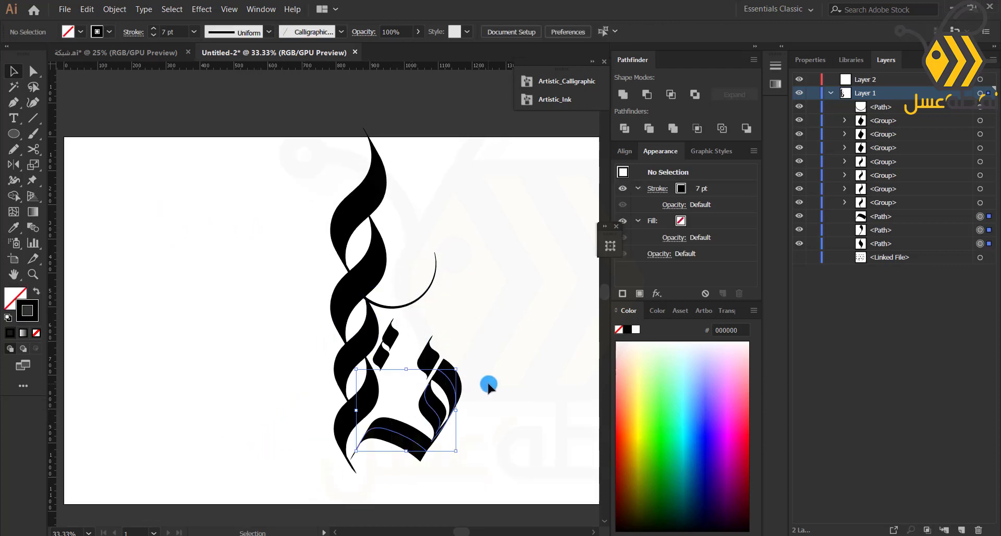
pyautogui.click(114, 9)
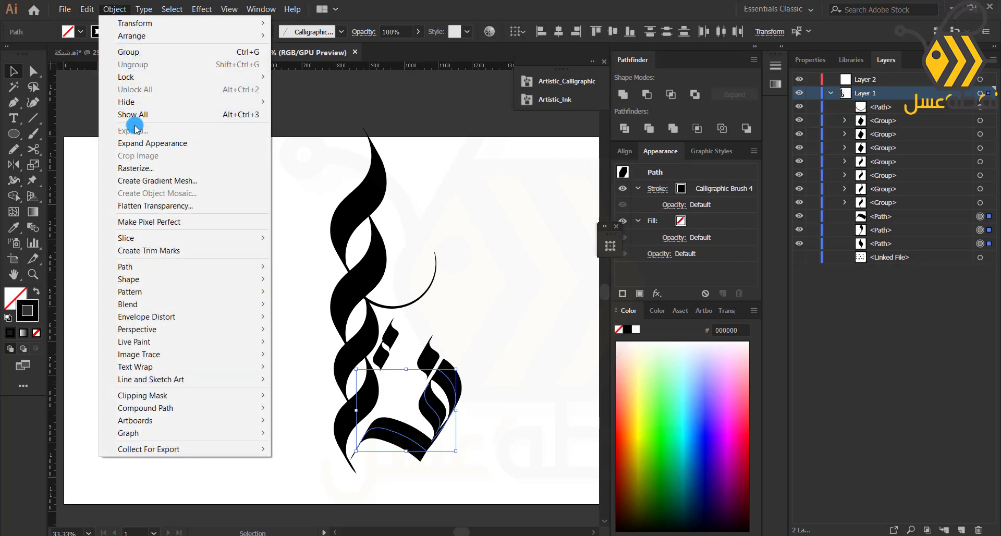
pyautogui.click(134, 142)
pyautogui.click(294, 382)
pyautogui.scroll(2, 435, 423)
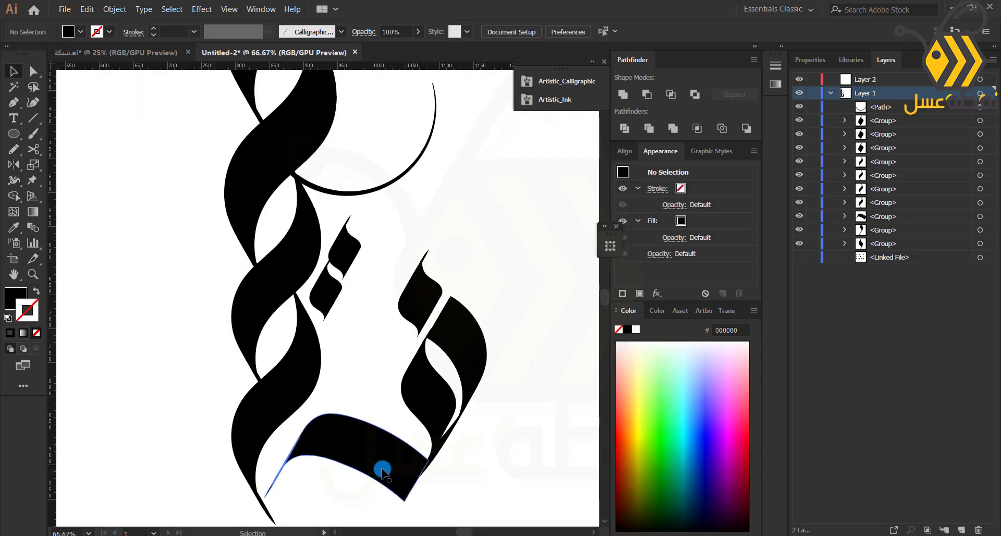
pyautogui.moveTo(375, 503); pyautogui.dragTo(393, 409)
# - Select the whole lettering, scale it down proportionally to fit within the artboard, and deselect it
pyautogui.scroll(-1, 166, 246)
pyautogui.scroll(-1, 166, 246)
pyautogui.moveTo(167, 246); pyautogui.dragTo(245, 321)
pyautogui.moveTo(272, 446); pyautogui.dragTo(440, 90)
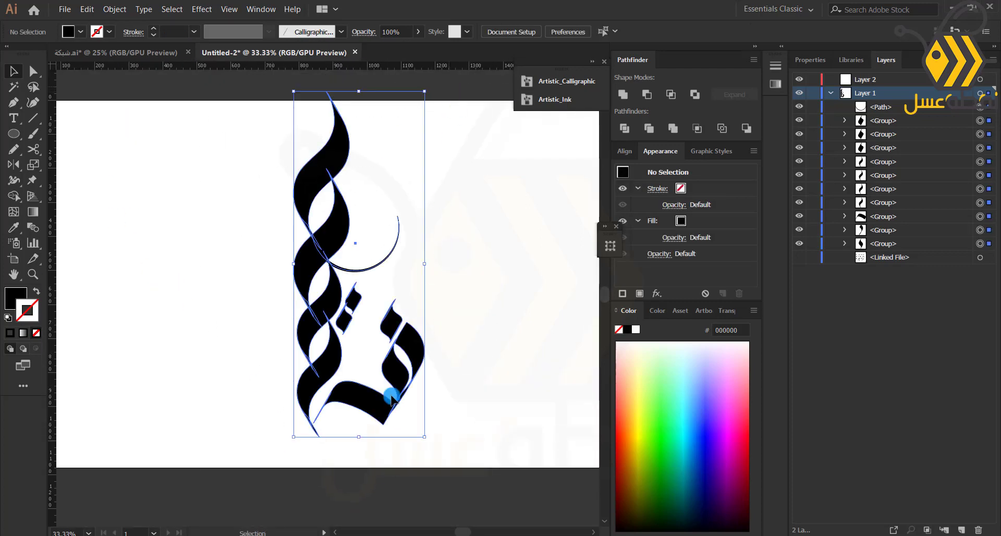
pyautogui.moveTo(424, 432); pyautogui.dragTo(414, 410)
pyautogui.click(255, 327)
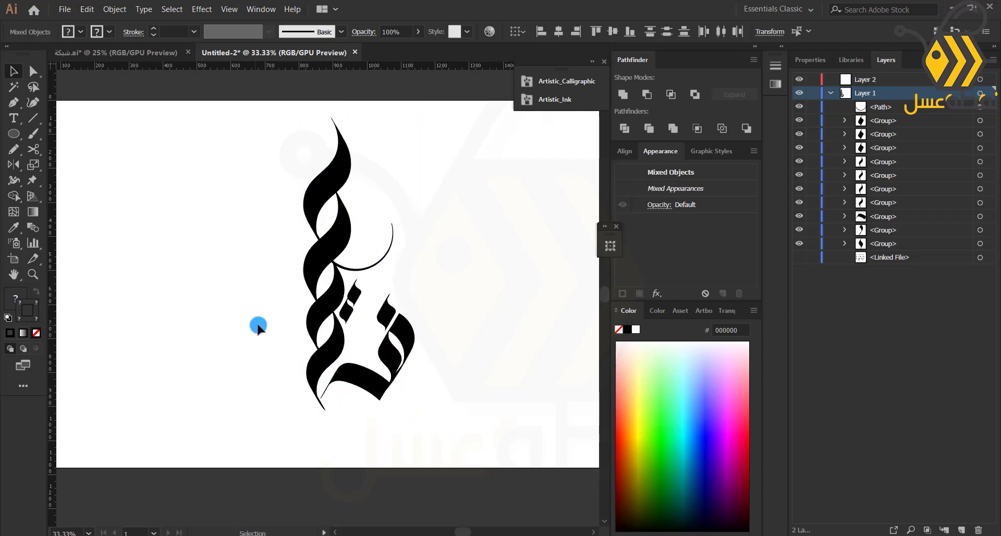
# - Add the Latin spelling of the name as point text between the column and the arc
pyautogui.scroll(1, 306, 335)
pyautogui.moveTo(444, 222); pyautogui.dragTo(441, 302)
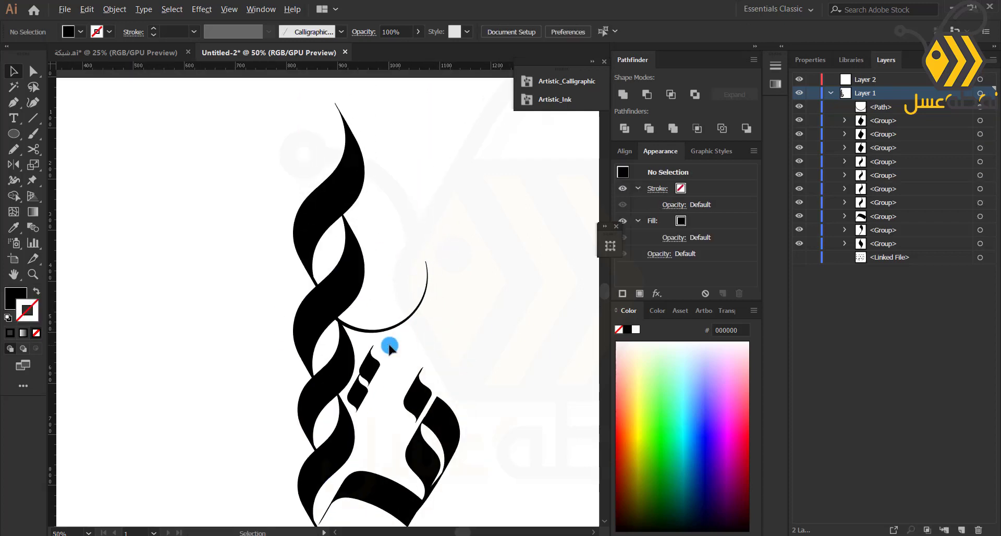
pyautogui.scroll(1, 388, 346)
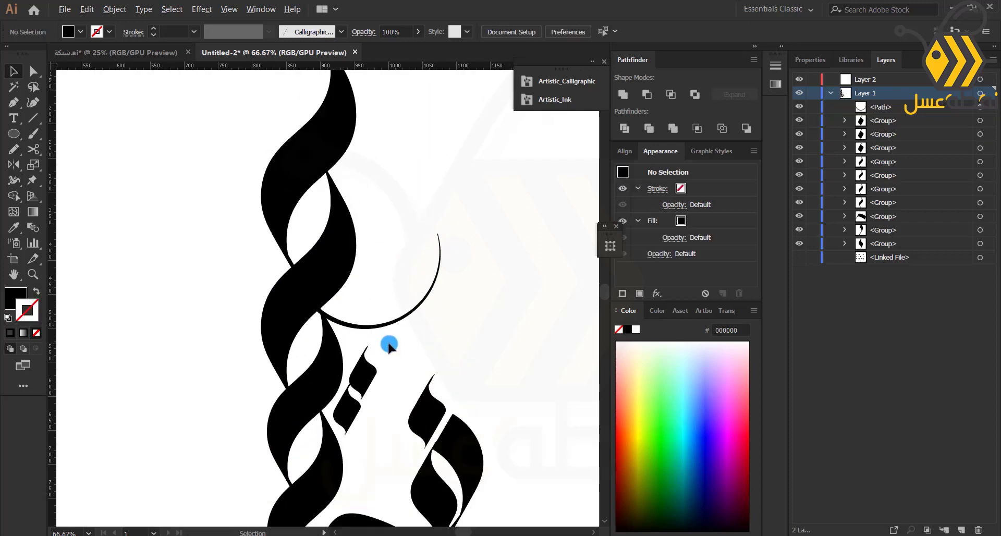
pyautogui.click(16, 119)
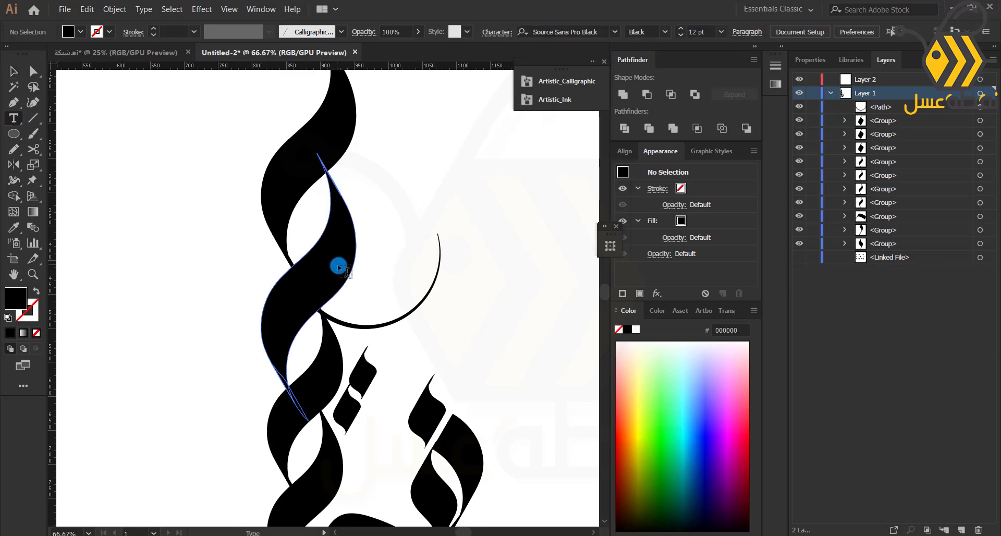
pyautogui.click(368, 275)
pyautogui.write('fr')
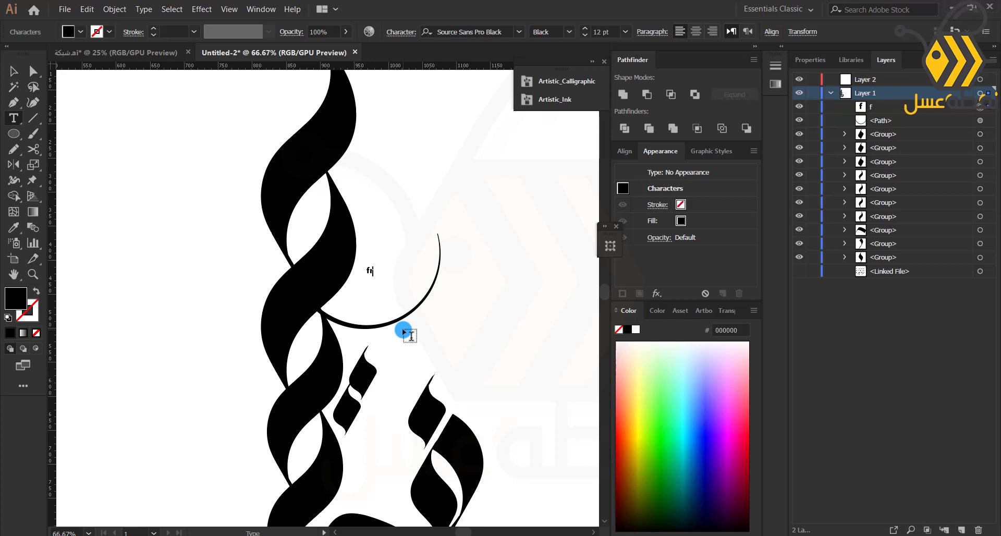
pyautogui.press('BackSpace')
pyautogui.write('yal')
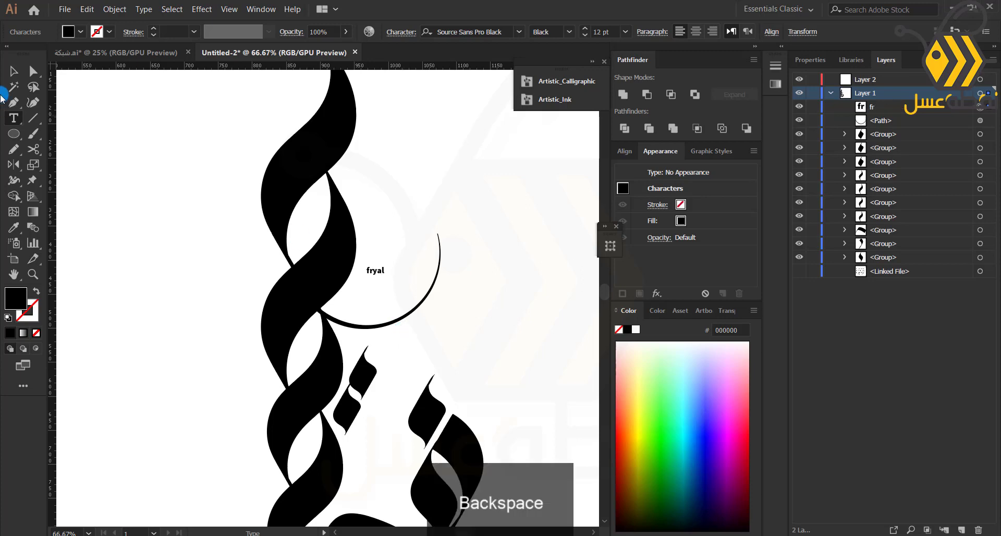
# - Enlarge the name text to about 43.69 pt and position it just above the arc's curve
pyautogui.click(13, 70)
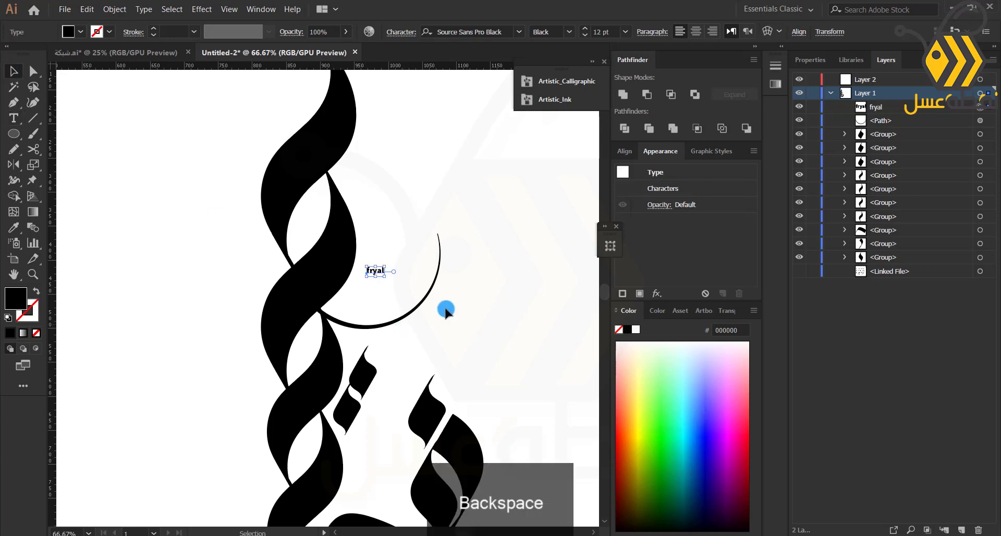
pyautogui.moveTo(385, 275); pyautogui.dragTo(417, 239)
pyautogui.moveTo(417, 238); pyautogui.dragTo(420, 311)
# - Set the name text's font to Aisha Arabic Bold, then enlarge it to about 57.2 pt inside the arc
pyautogui.click(497, 32)
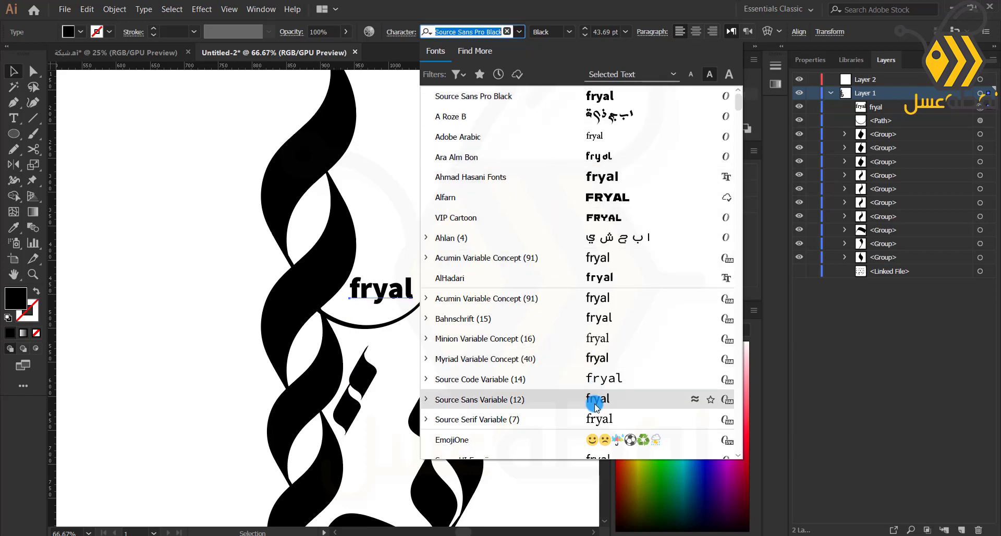
pyautogui.scroll(-2, 573, 396)
pyautogui.scroll(2, 584, 379)
pyautogui.scroll(-7, 584, 362)
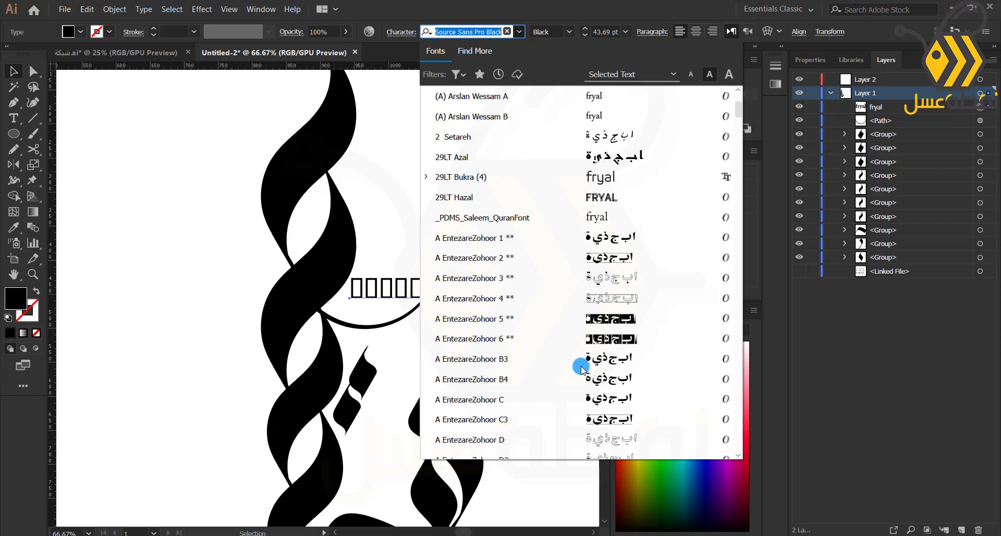
pyautogui.click(459, 32)
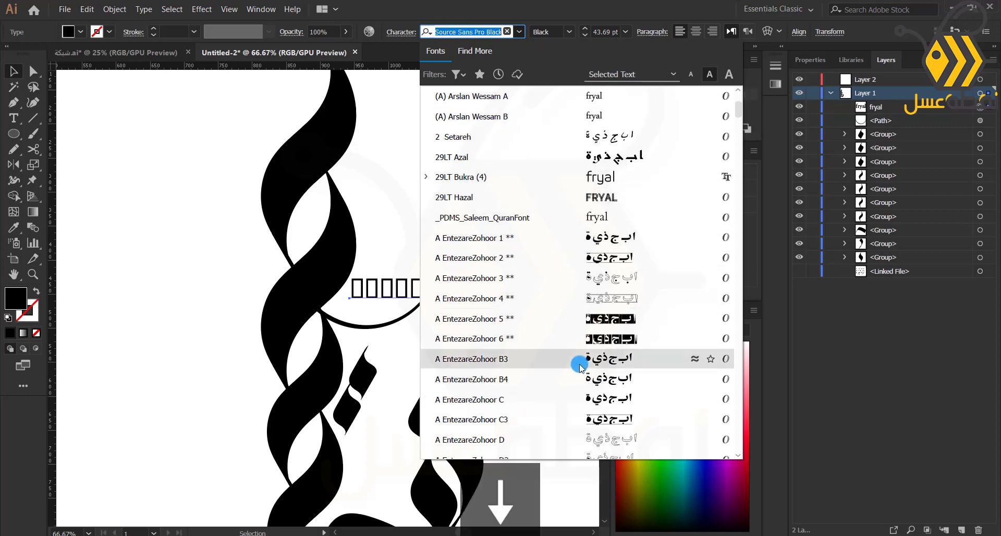
pyautogui.scroll(-5, 578, 360)
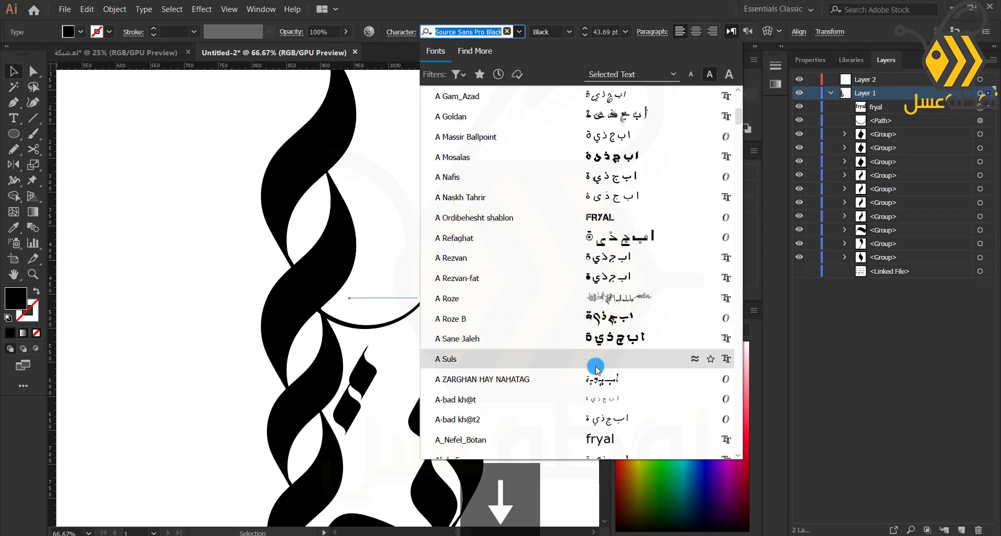
pyautogui.scroll(-3, 594, 364)
pyautogui.scroll(-5, 590, 364)
pyautogui.scroll(-6, 589, 363)
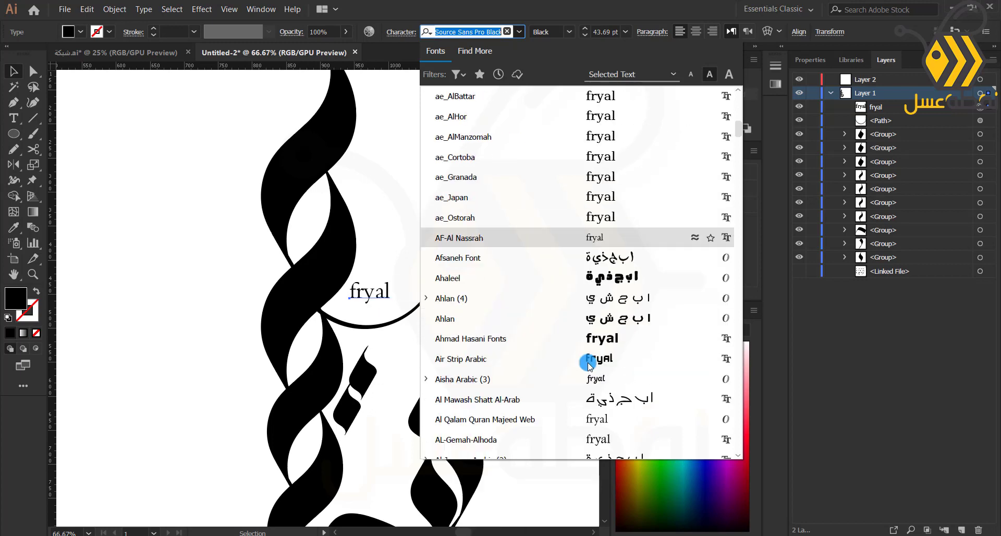
pyautogui.click(602, 258)
pyautogui.click(13, 79)
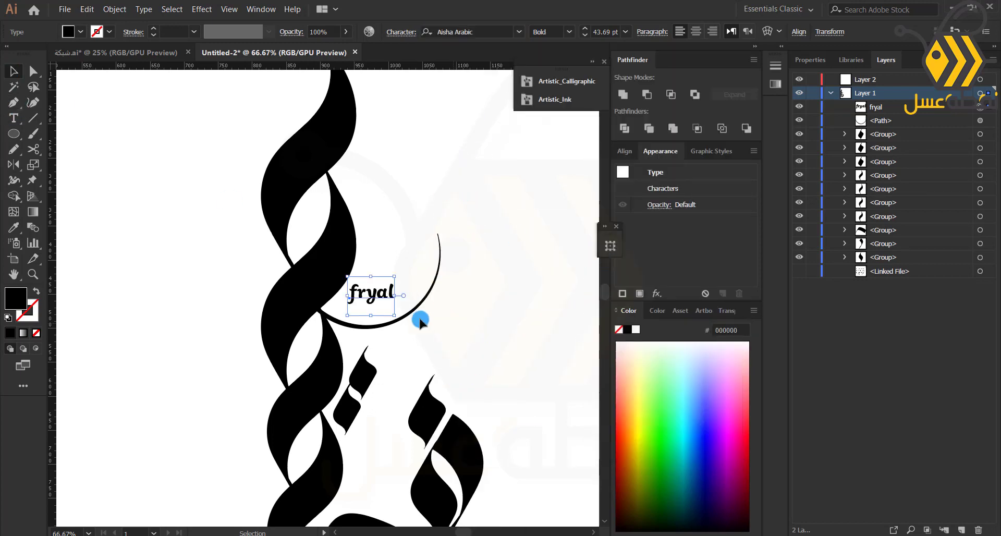
pyautogui.moveTo(388, 311); pyautogui.dragTo(415, 320)
pyautogui.click(491, 328)
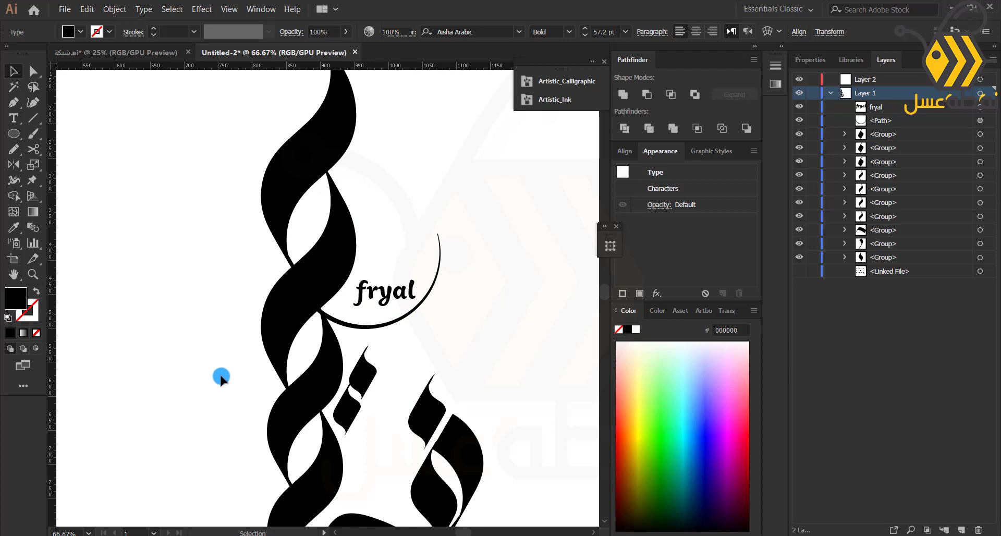
# - Select the complete lettering with its name text and move it slightly down on the artboard
pyautogui.scroll(-2, 221, 378)
pyautogui.moveTo(208, 419); pyautogui.dragTo(273, 387)
pyautogui.moveTo(291, 444); pyautogui.dragTo(438, 140)
pyautogui.moveTo(397, 381); pyautogui.dragTo(397, 396)
pyautogui.click(227, 395)
pyautogui.scroll(3, 311, 212)
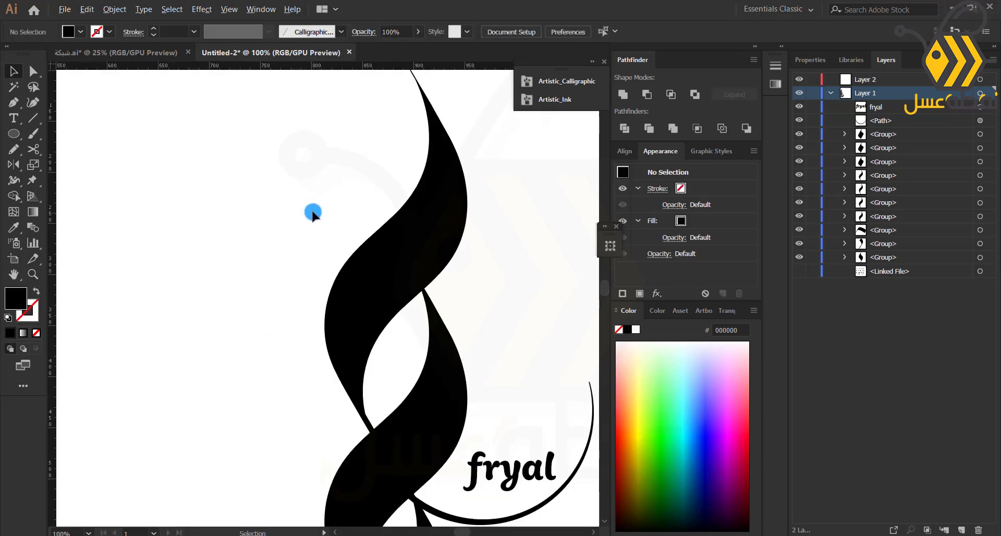
pyautogui.scroll(-1, 313, 212)
pyautogui.moveTo(263, 362); pyautogui.dragTo(255, 227)
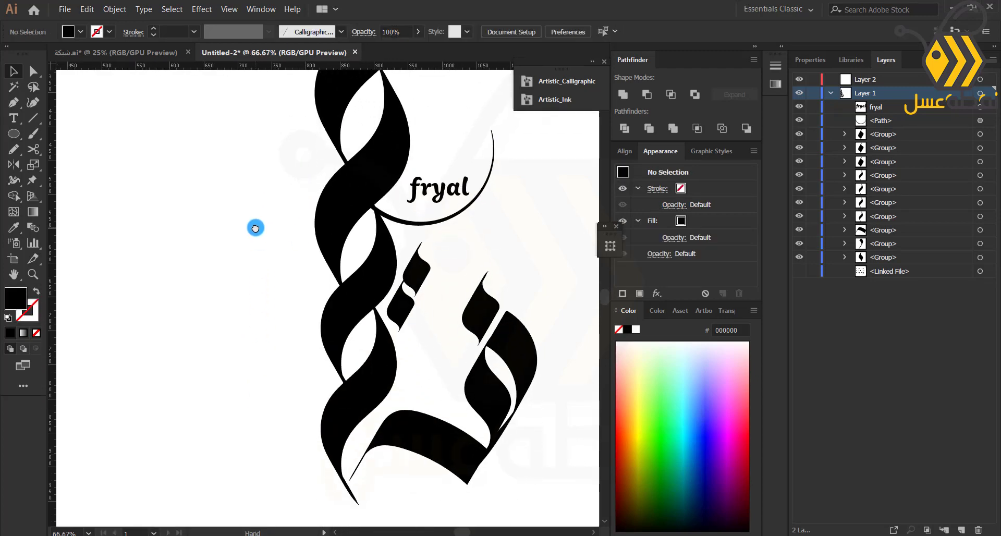
pyautogui.scroll(-2, 254, 291)
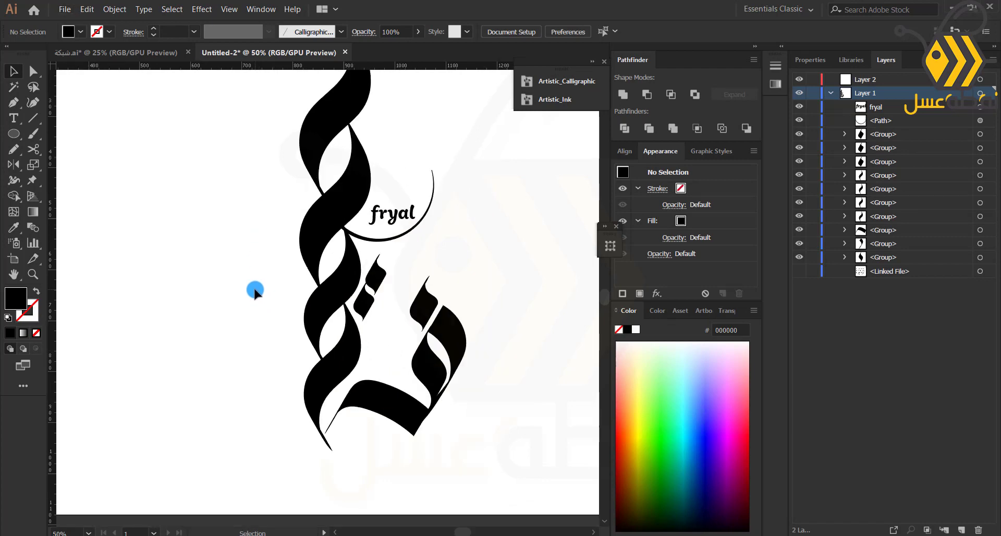
# - Group the three expanded pieces of the hooked letter
pyautogui.moveTo(244, 411); pyautogui.dragTo(430, 93)
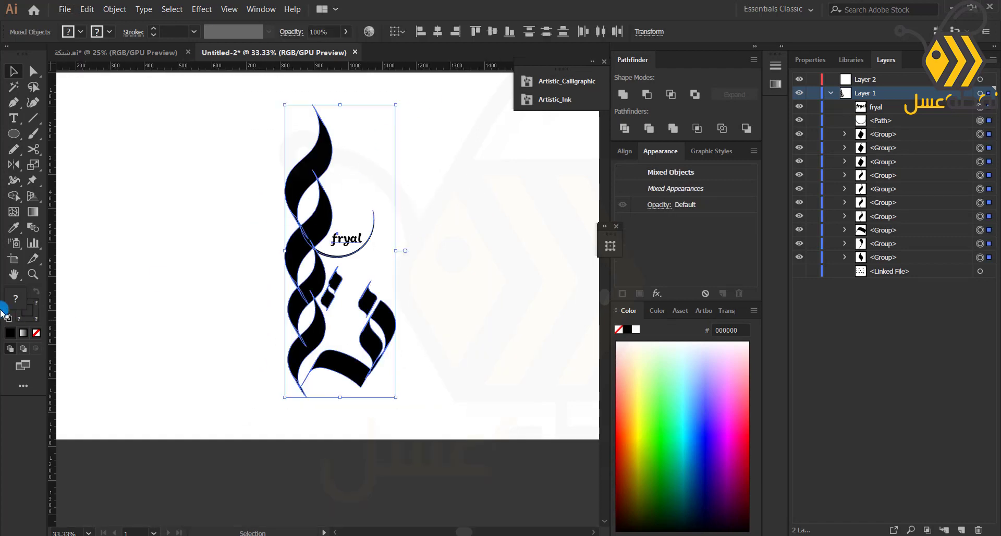
pyautogui.moveTo(327, 405); pyautogui.dragTo(423, 339)
pyautogui.hotkey('ctrl', 'g')
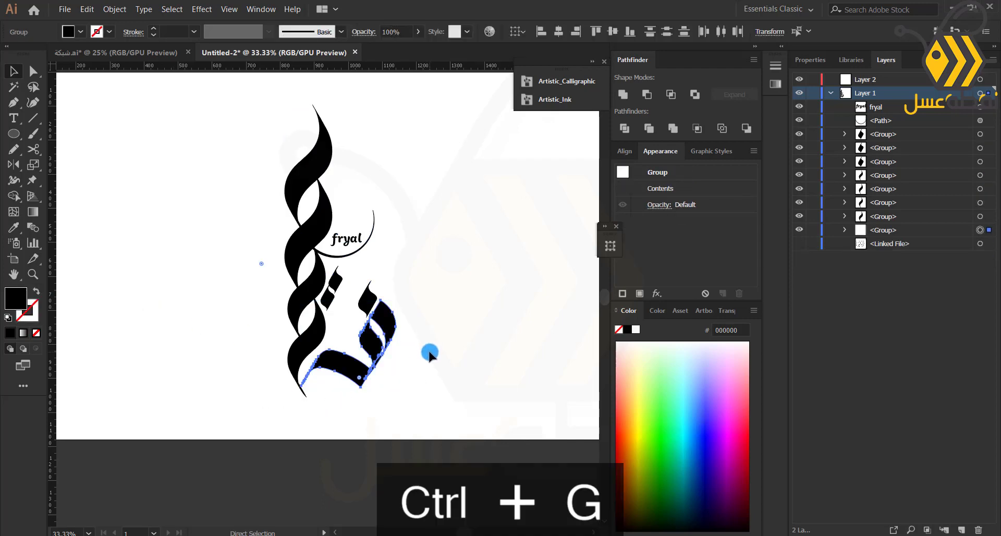
pyautogui.click(244, 366)
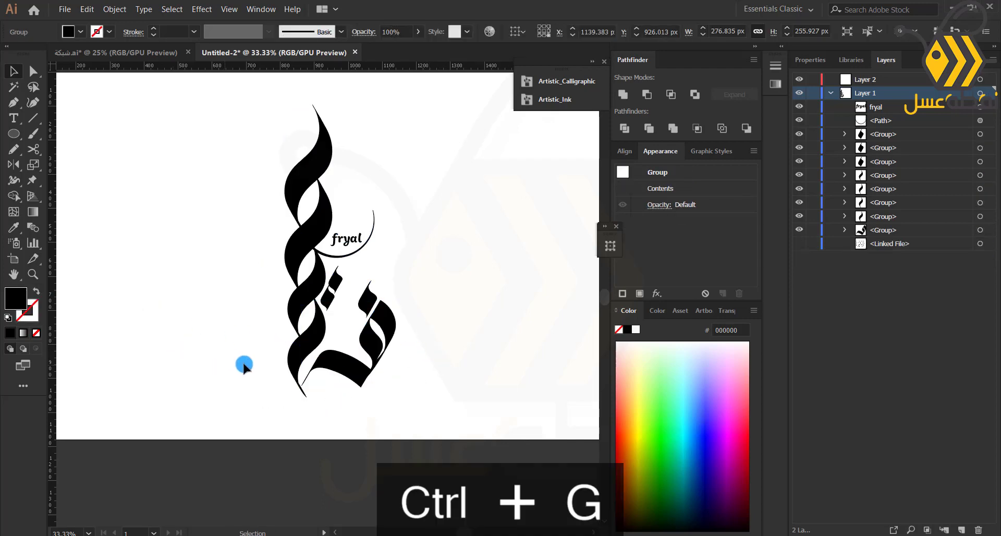
# - Fill the grouped hooked letter with the dark green 3f8403
pyautogui.click(308, 343)
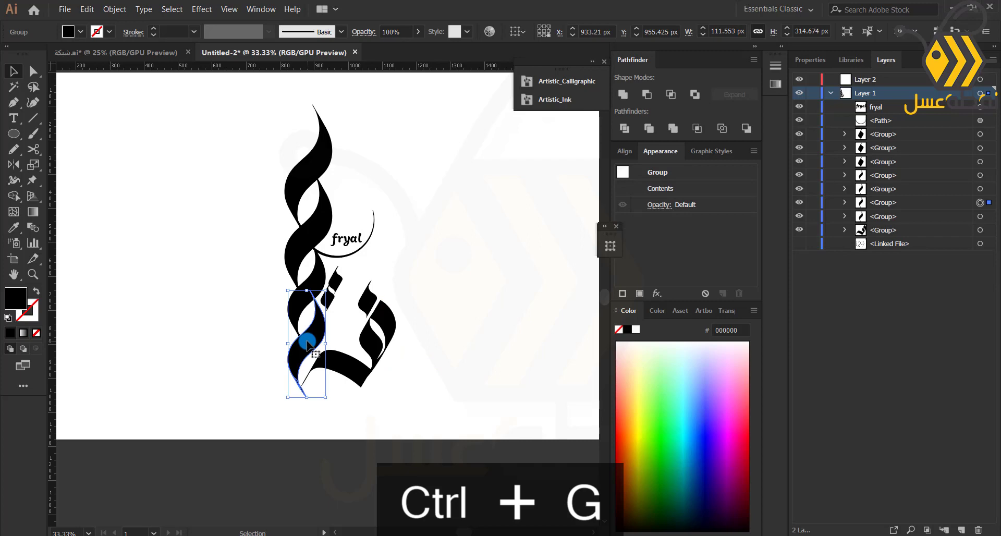
pyautogui.click(337, 367)
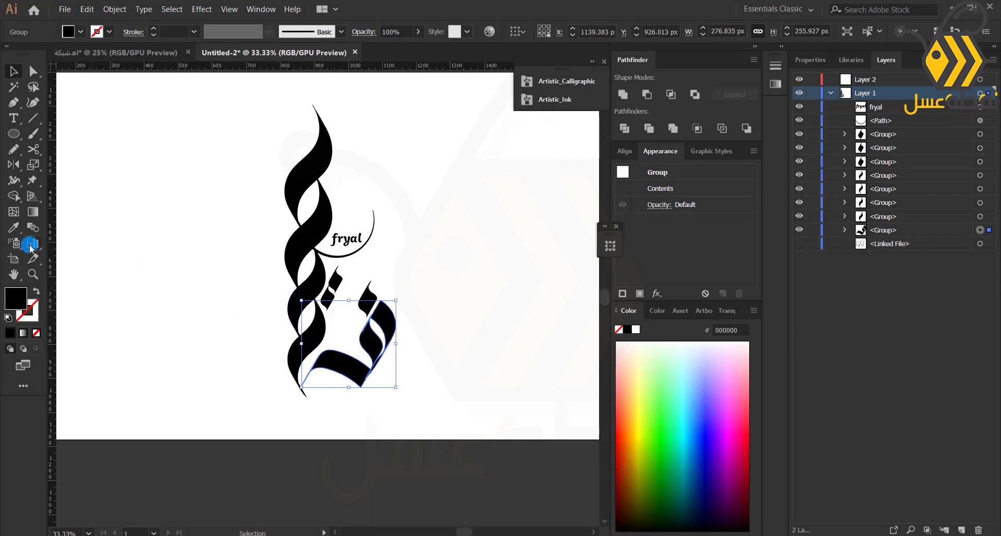
pyautogui.doubleClick(15, 300)
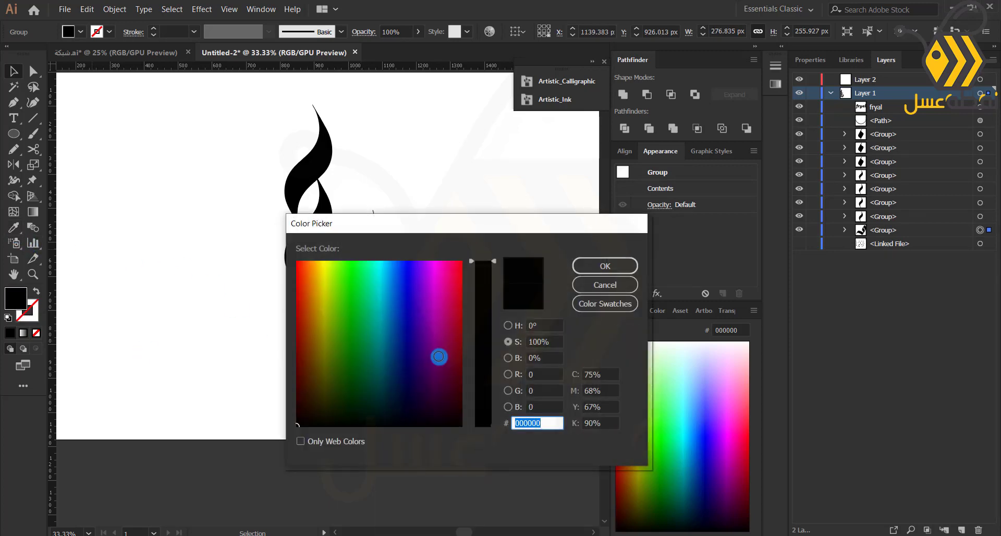
pyautogui.click(508, 325)
pyautogui.click(479, 385)
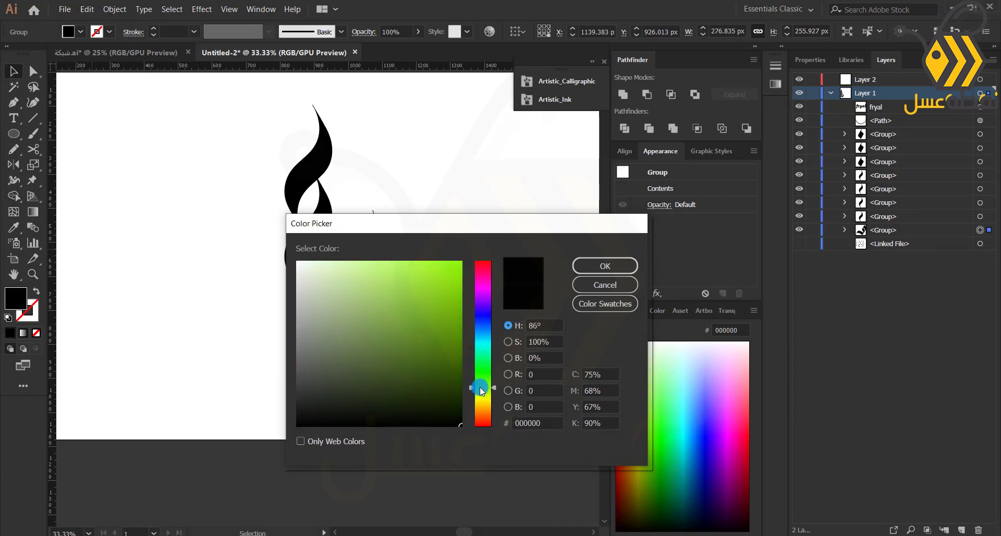
pyautogui.moveTo(455, 329); pyautogui.dragTo(459, 342)
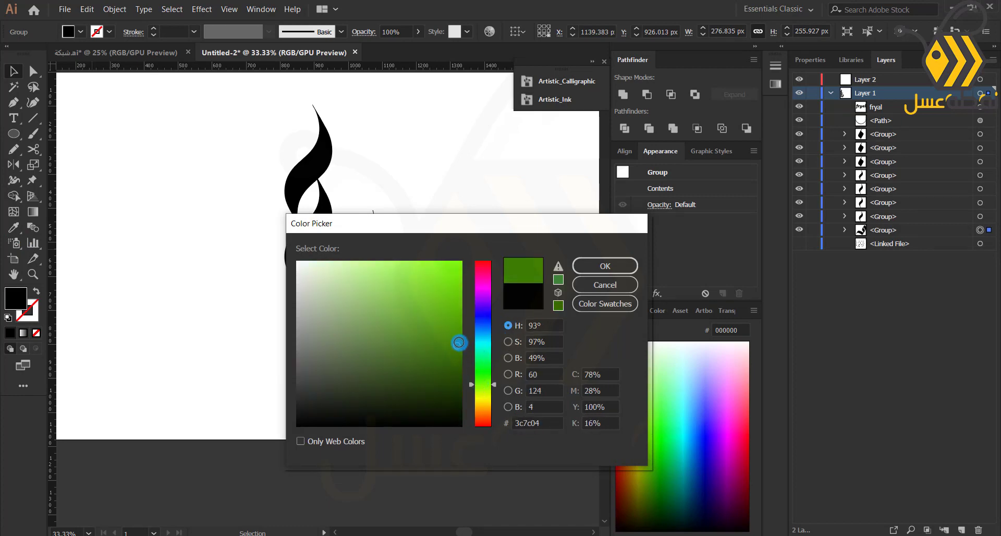
pyautogui.click(594, 266)
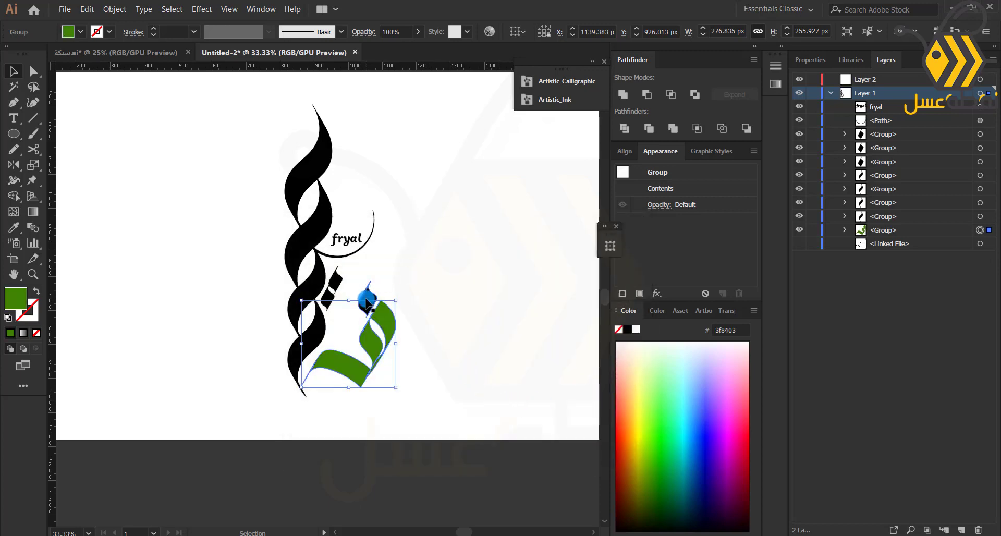
# - Colour the lowest segment of the twisted column with the hooked letter's green using the Eyedropper
pyautogui.click(317, 341)
pyautogui.click(14, 227)
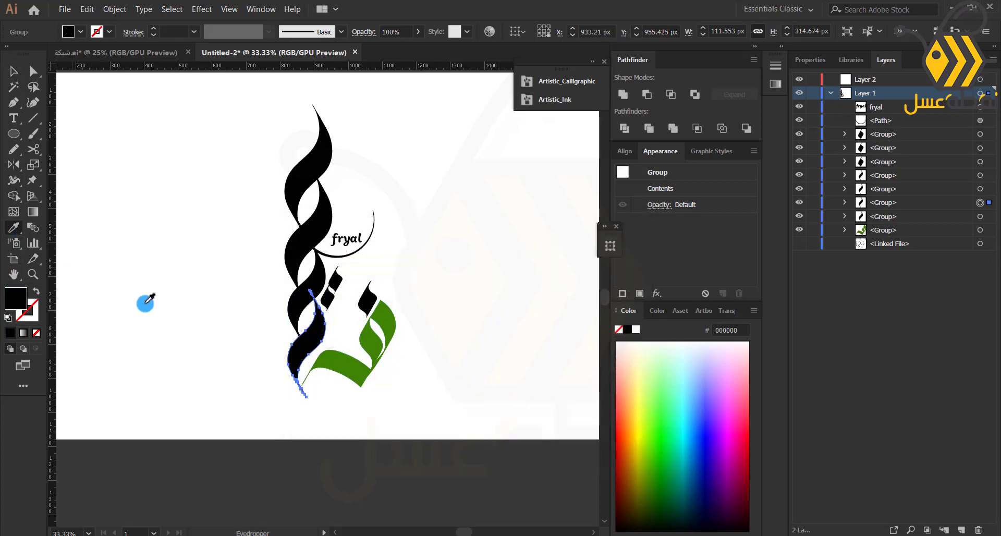
pyautogui.click(321, 355)
pyautogui.click(14, 71)
# - Bring the second-lowest column segment in front of the lowest one and sample the lowest segment's green for it
pyautogui.click(302, 305)
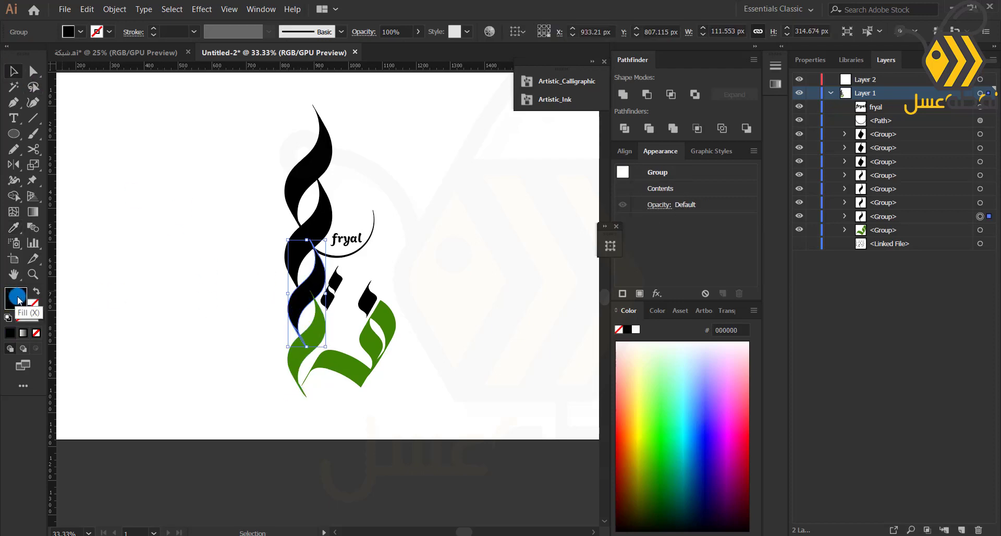
pyautogui.moveTo(880, 216); pyautogui.dragTo(880, 196)
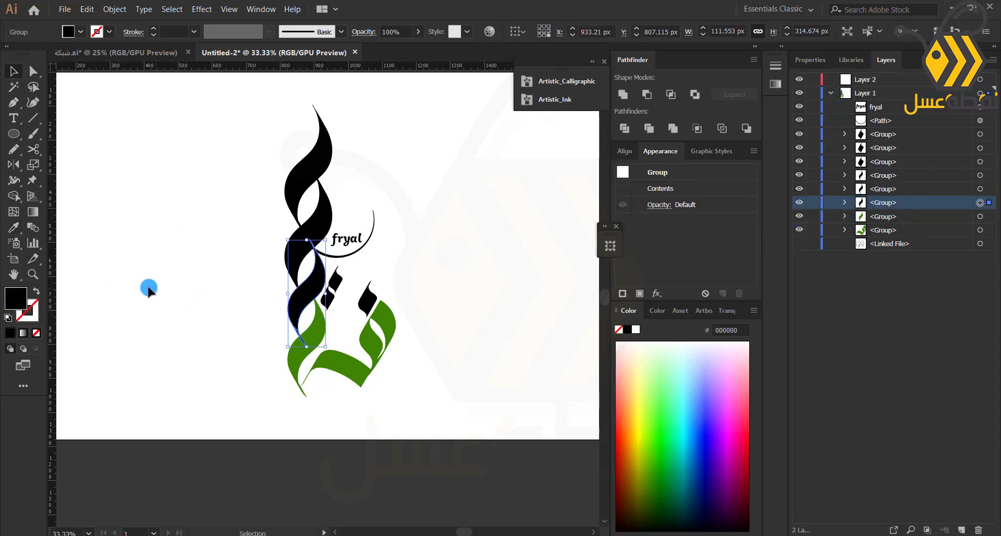
pyautogui.click(13, 227)
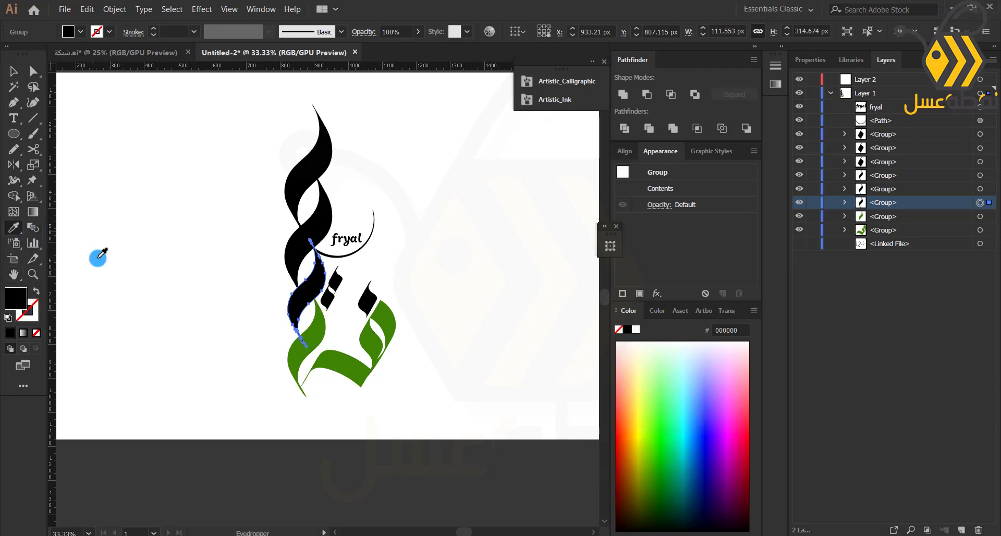
pyautogui.click(322, 332)
pyautogui.click(319, 336)
# - Reduce the saturation of the second-lowest segment's fill to get the green 4a8215
pyautogui.doubleClick(23, 300)
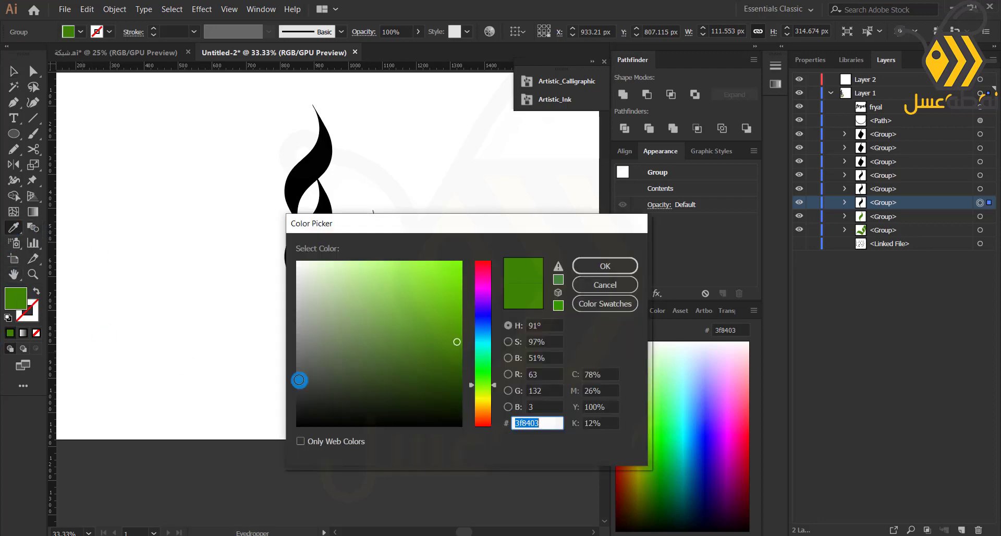
pyautogui.click(508, 342)
pyautogui.moveTo(493, 267); pyautogui.dragTo(494, 283)
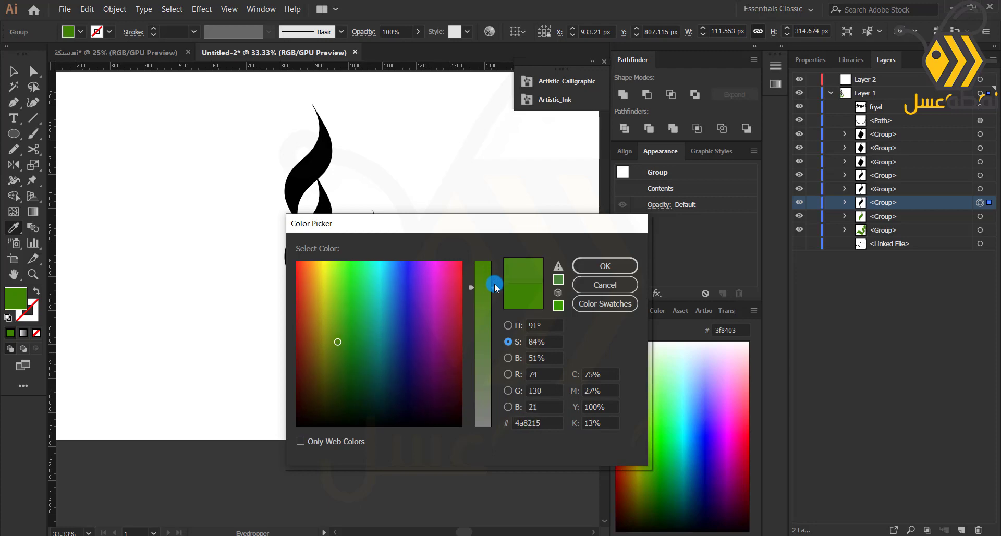
pyautogui.click(585, 265)
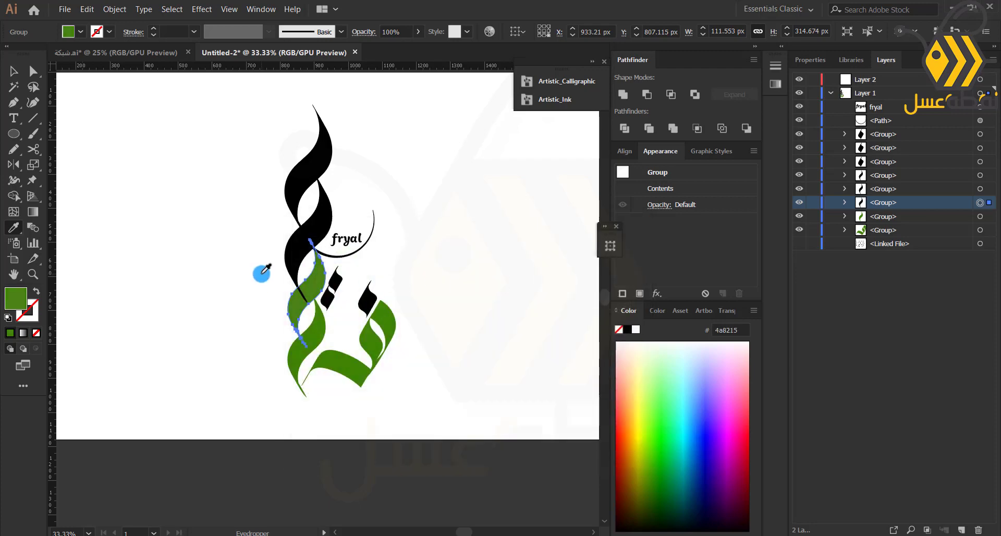
# - Lighten the second-lowest column segment's fill to the green 6ba331 and deselect it
pyautogui.doubleClick(16, 299)
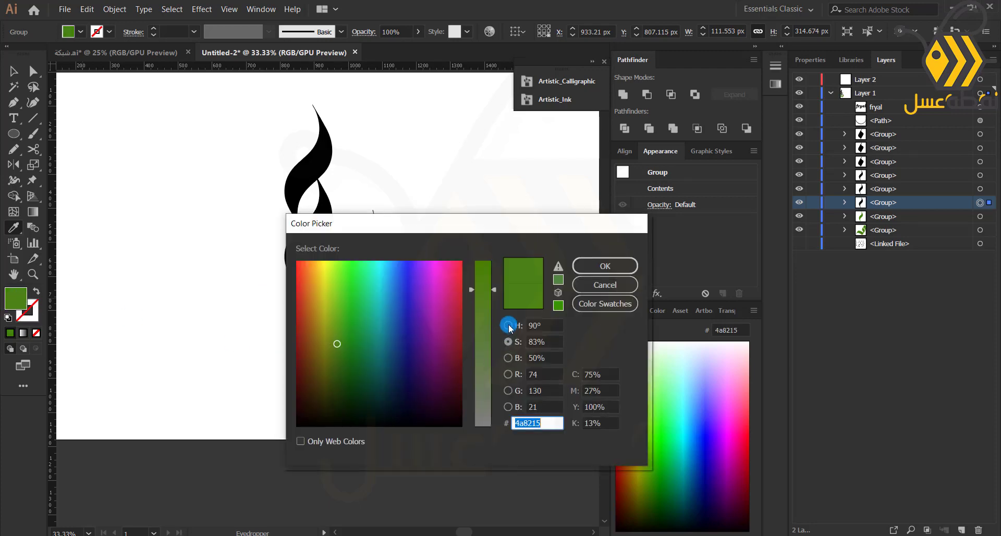
pyautogui.click(508, 325)
pyautogui.moveTo(425, 335); pyautogui.dragTo(411, 320)
pyautogui.click(588, 268)
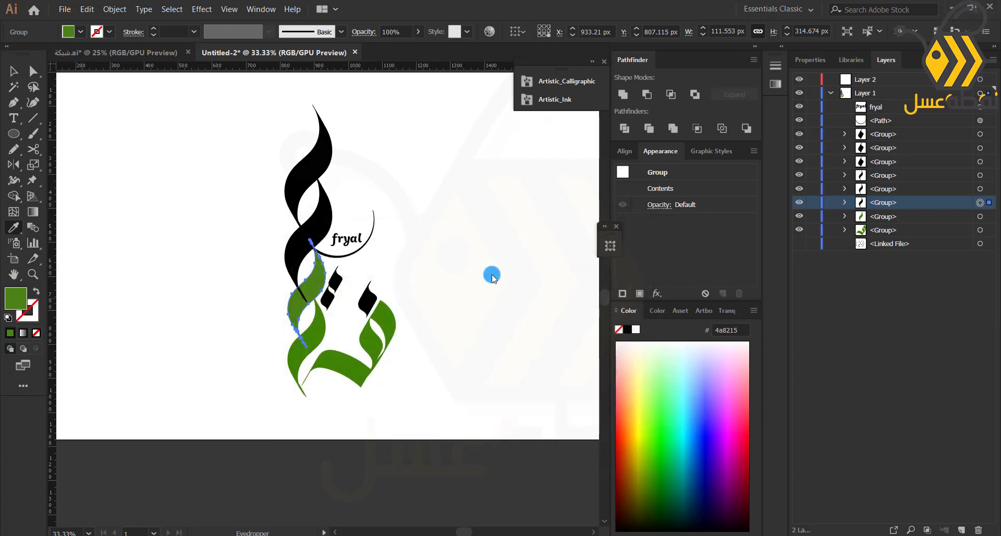
pyautogui.click(9, 73)
pyautogui.click(231, 228)
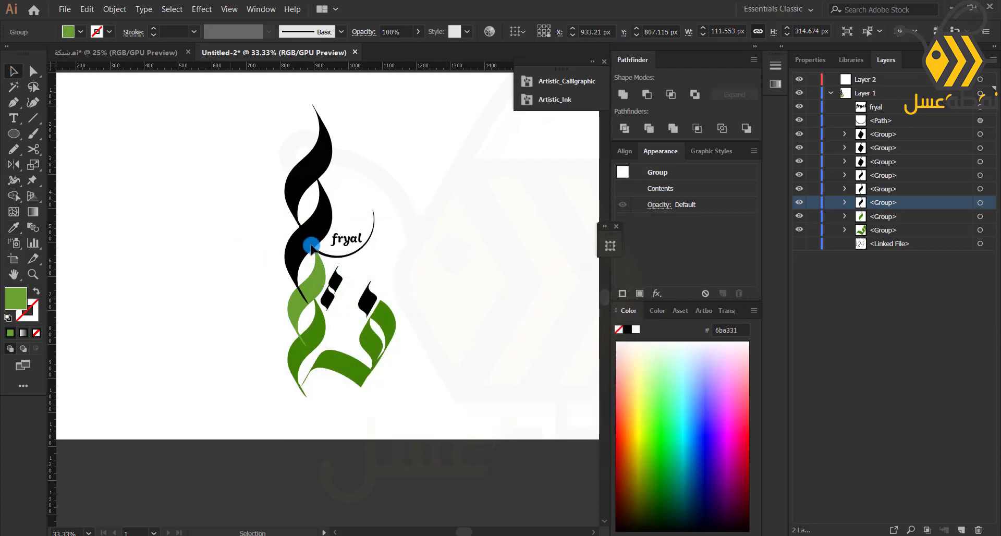
# - Fill the third column segment from the bottom with the light green 9ed861
pyautogui.click(365, 286)
pyautogui.click(319, 247)
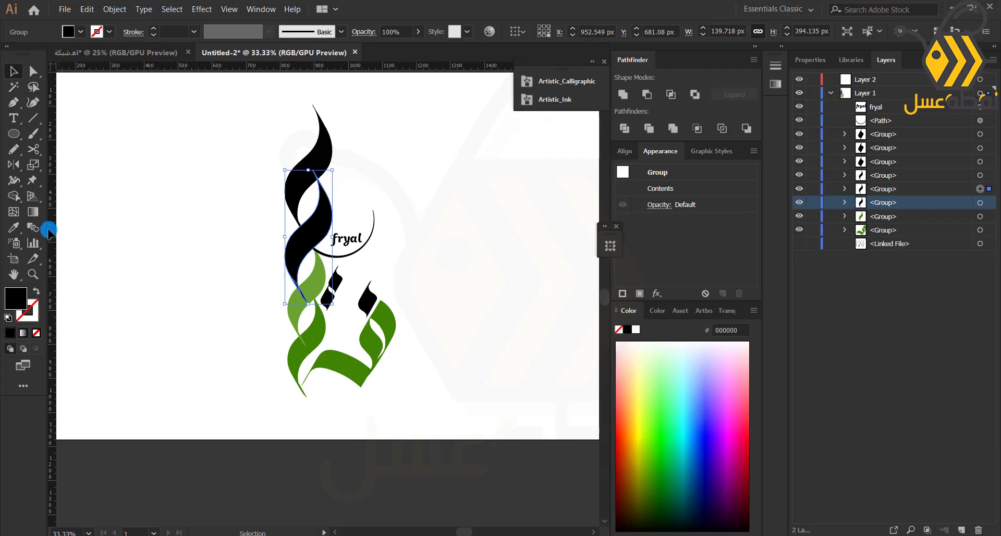
pyautogui.doubleClick(14, 298)
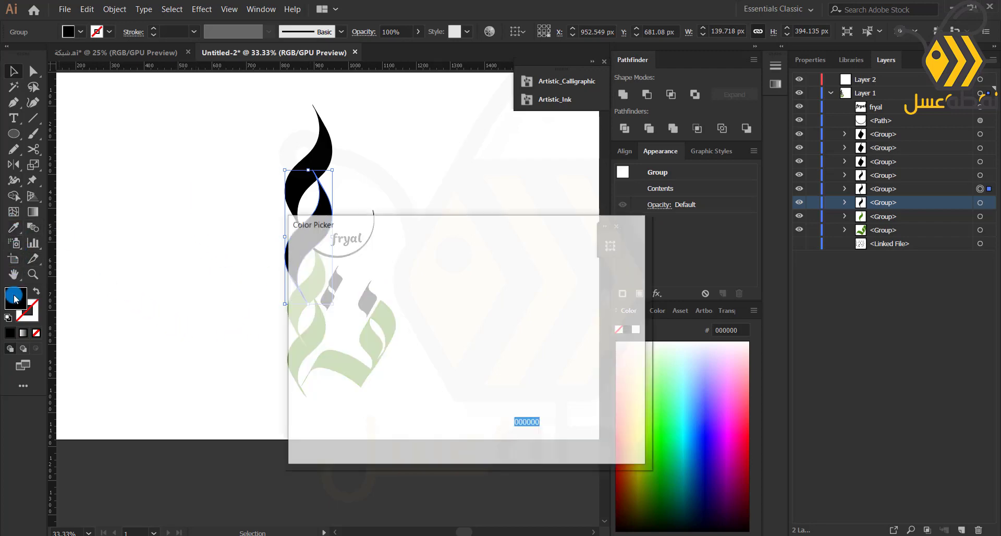
pyautogui.moveTo(431, 353)
pyautogui.mouseDown()
pyautogui.moveTo(401, 292)
pyautogui.moveTo(387, 285)
pyautogui.mouseUp()
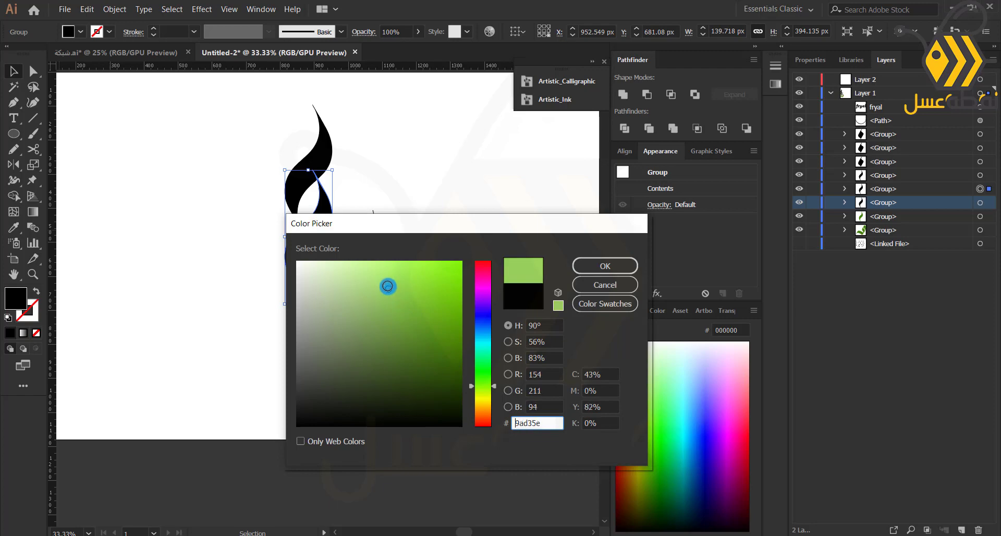
pyautogui.click(602, 263)
pyautogui.click(303, 246)
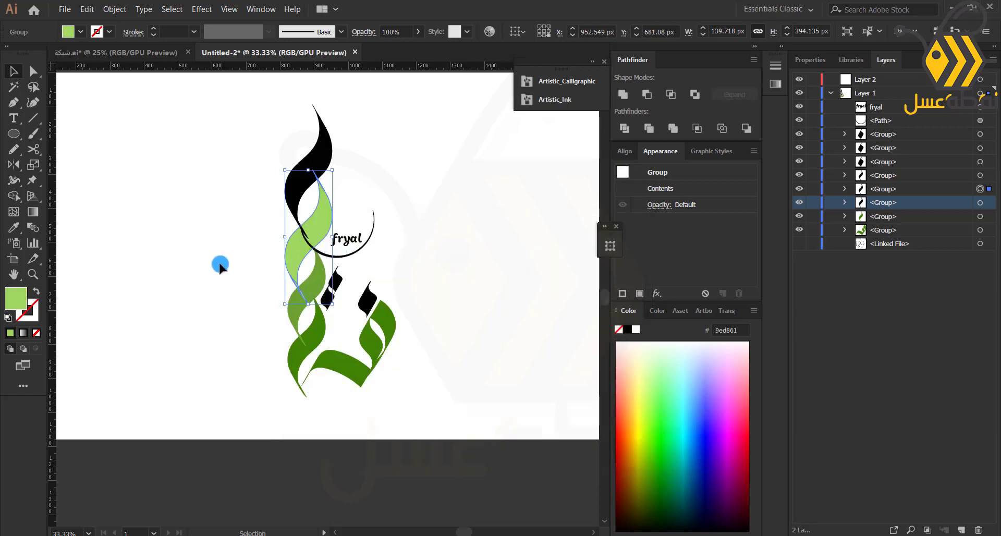
# - Fill the topmost column segment with the pale green c6ef9a
pyautogui.click(301, 184)
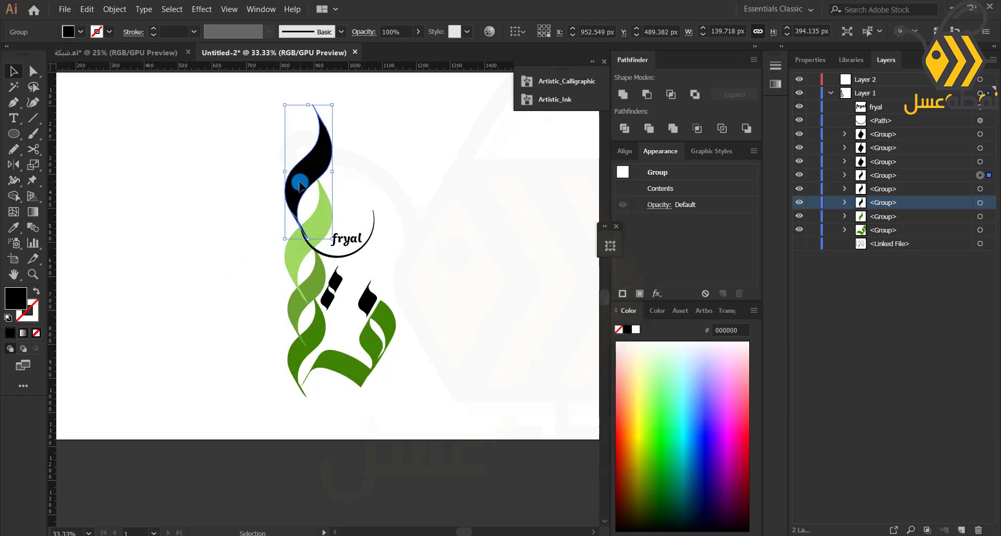
pyautogui.doubleClick(13, 298)
pyautogui.moveTo(369, 278); pyautogui.dragTo(356, 271)
pyautogui.click(586, 267)
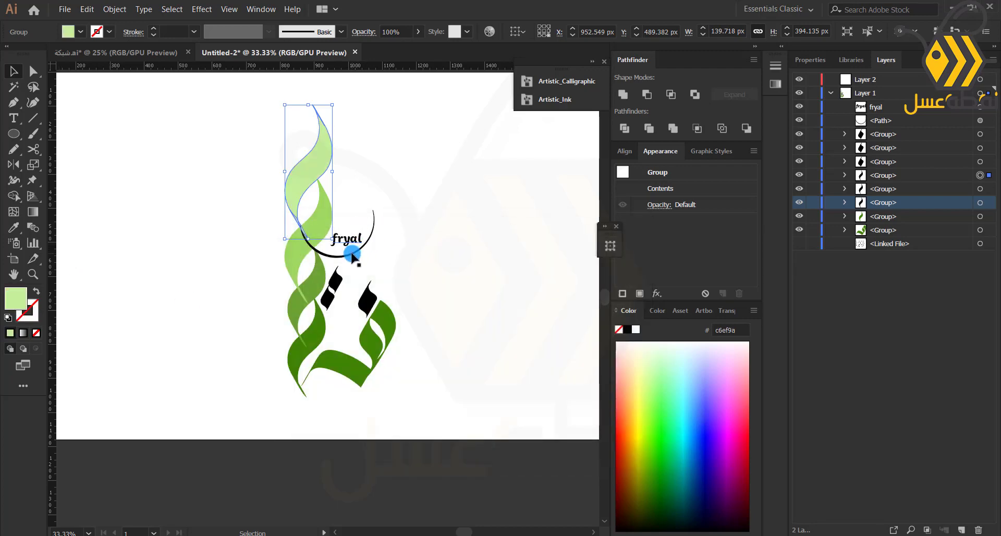
# - Give the arc the top segment's pale green as its stroke without a fill, and apply a tapered width profile
pyautogui.click(352, 256)
pyautogui.click(14, 227)
pyautogui.click(291, 190)
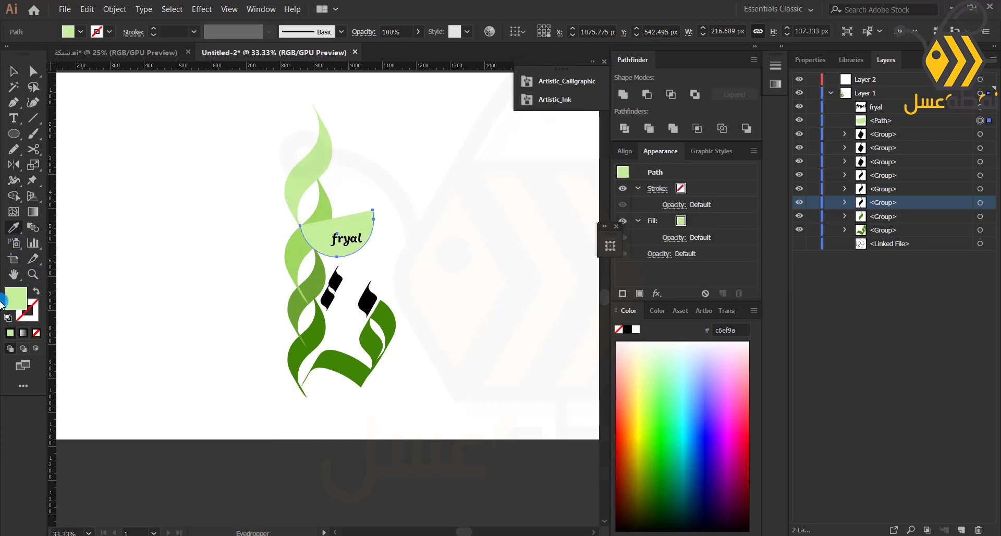
pyautogui.click(36, 291)
pyautogui.click(269, 32)
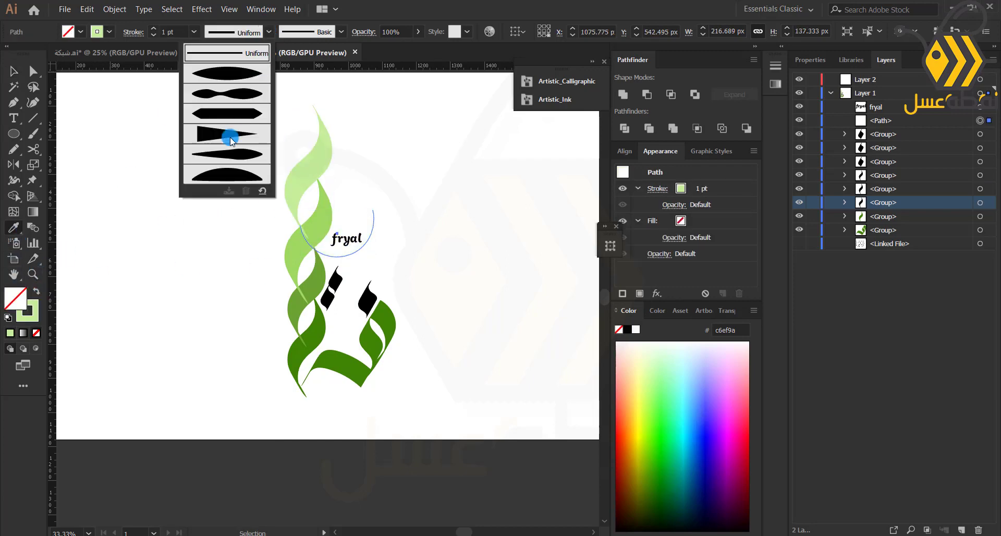
pyautogui.click(226, 158)
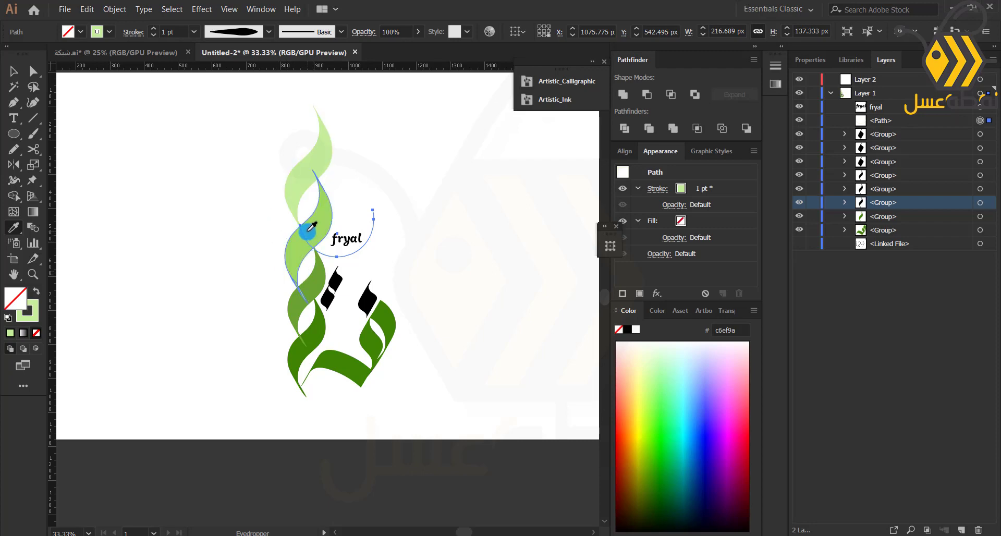
# - Restack the four column segments above the diamond dots, with each lower segment in front of the one above it
pyautogui.click(684, 226)
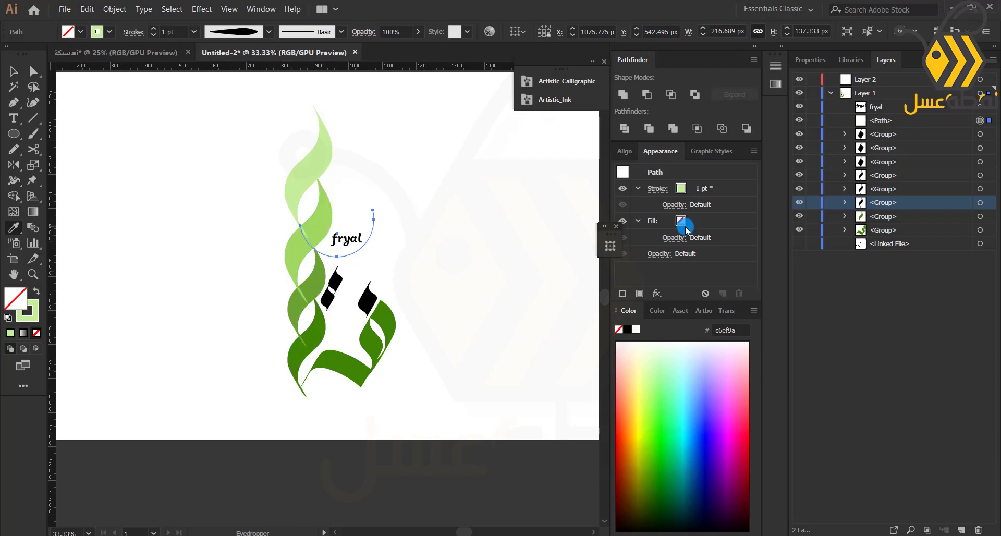
pyautogui.moveTo(884, 218); pyautogui.dragTo(895, 128)
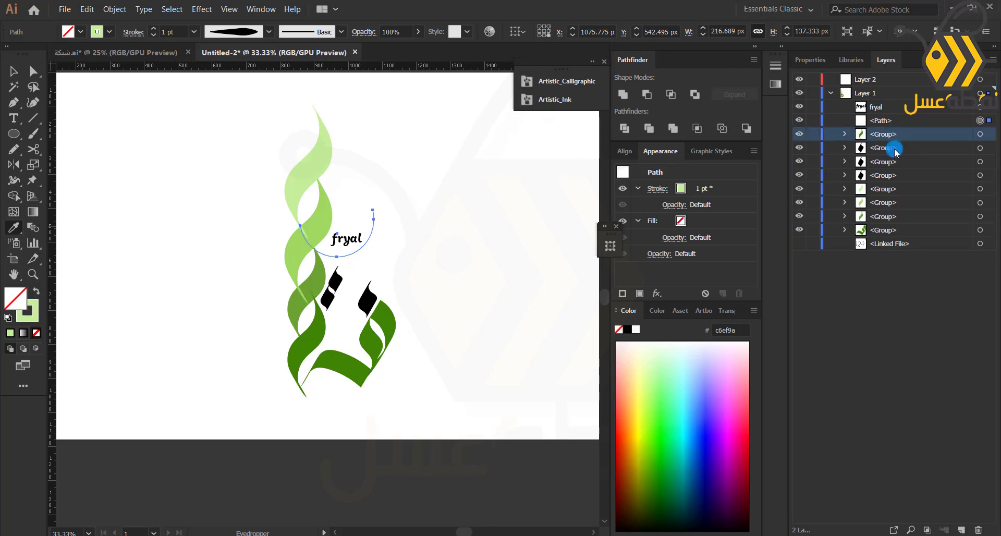
pyautogui.moveTo(885, 217); pyautogui.dragTo(888, 150)
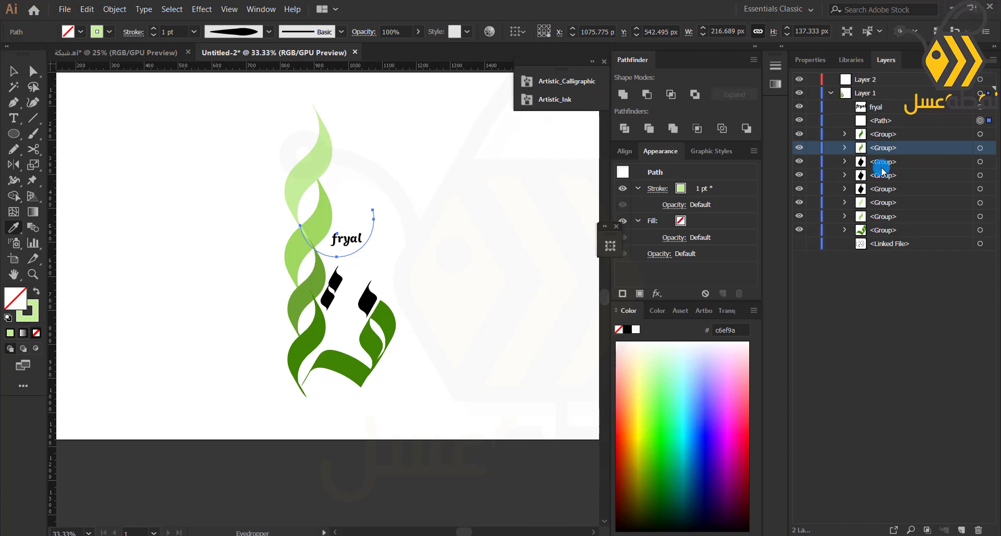
pyautogui.moveTo(883, 222); pyautogui.dragTo(880, 165)
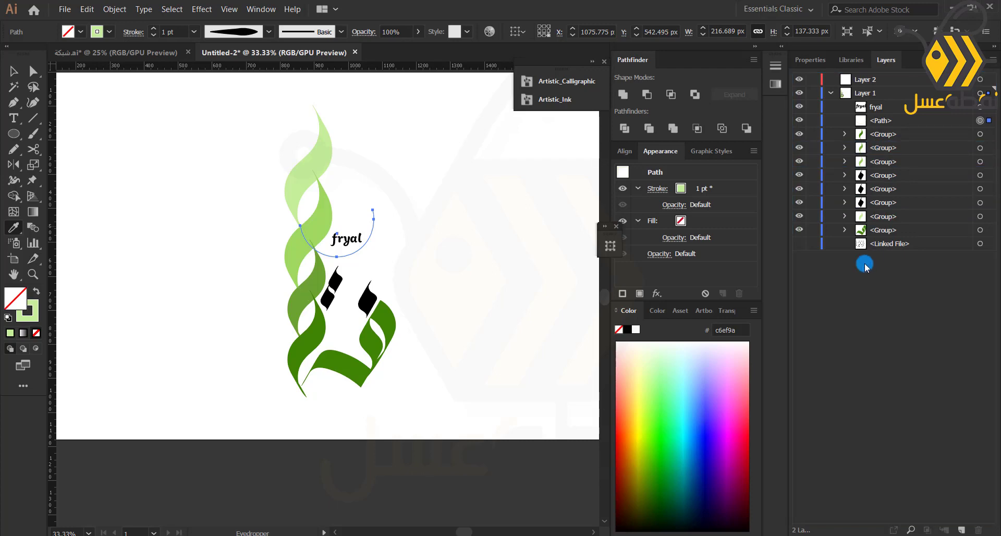
pyautogui.click(885, 216)
pyautogui.moveTo(882, 171); pyautogui.dragTo(883, 172)
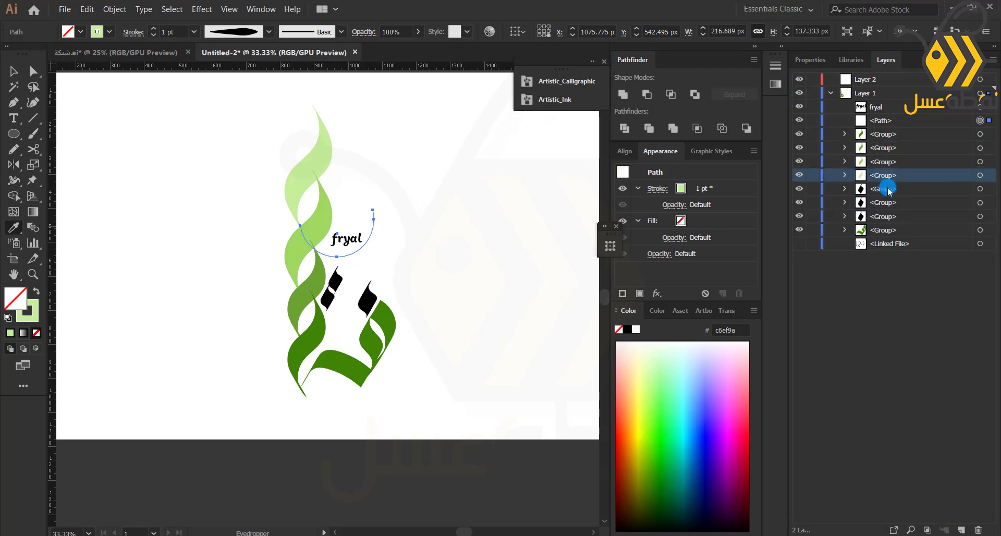
# - Reselect the arc path on its own and set its stroke weight to 4 pt
pyautogui.click(10, 74)
pyautogui.click(157, 186)
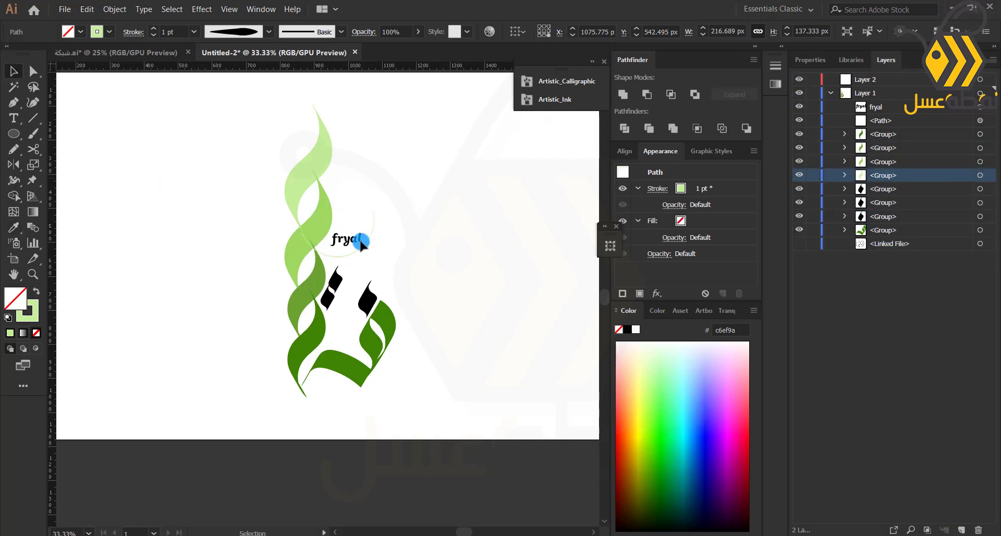
pyautogui.press('alt')
pyautogui.click(980, 120)
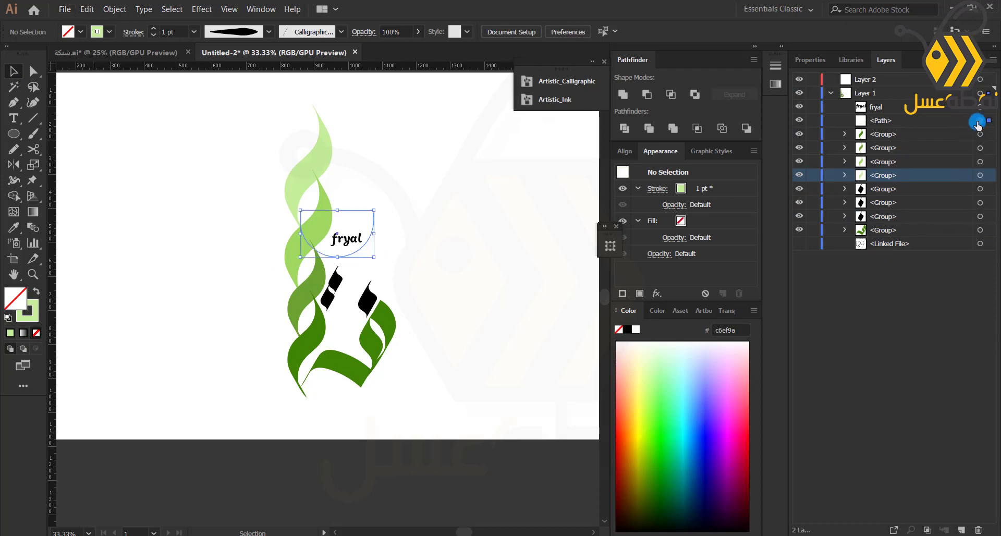
pyautogui.click(155, 29)
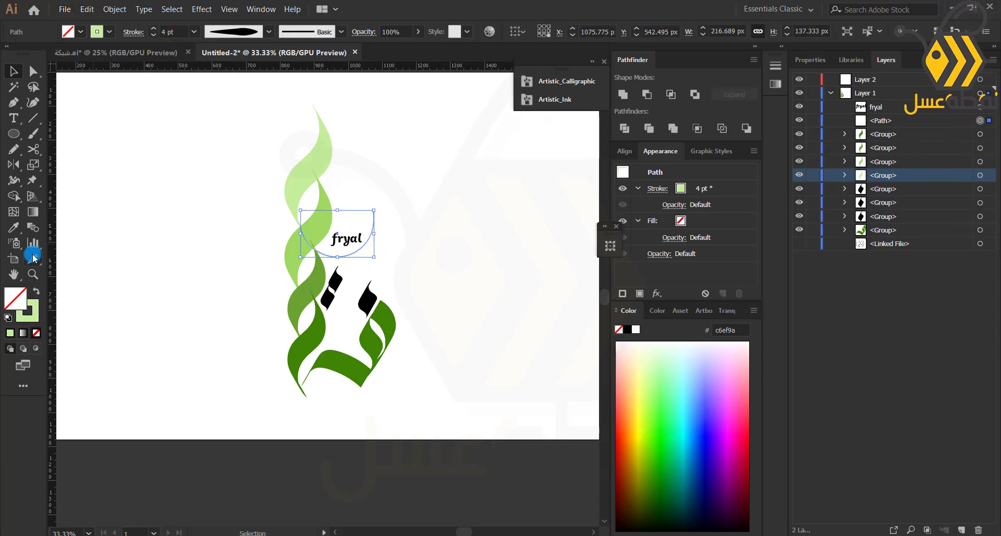
# - Move the arc path behind the four column segments in the stacking order
pyautogui.scroll(2, 352, 270)
pyautogui.scroll(-1, 353, 271)
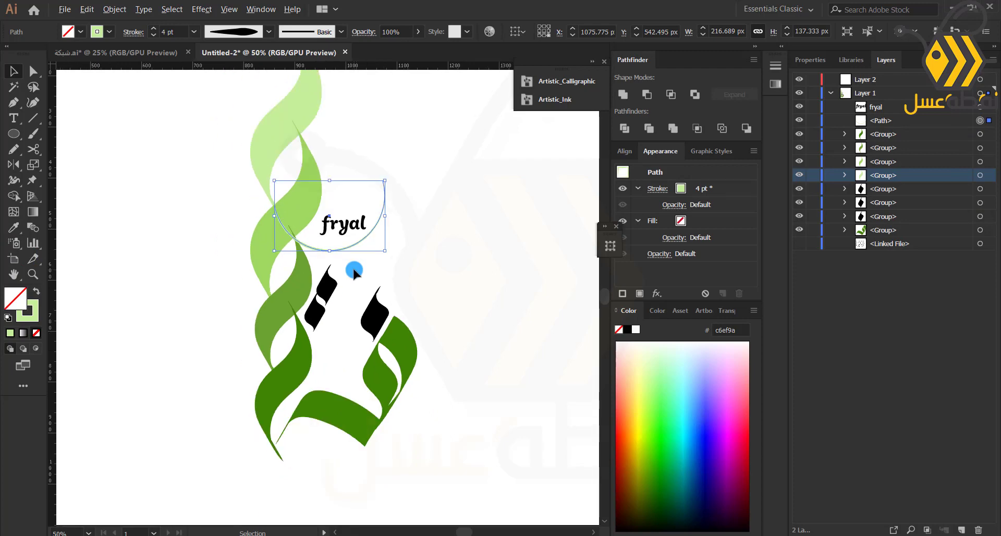
pyautogui.moveTo(888, 124); pyautogui.dragTo(882, 175)
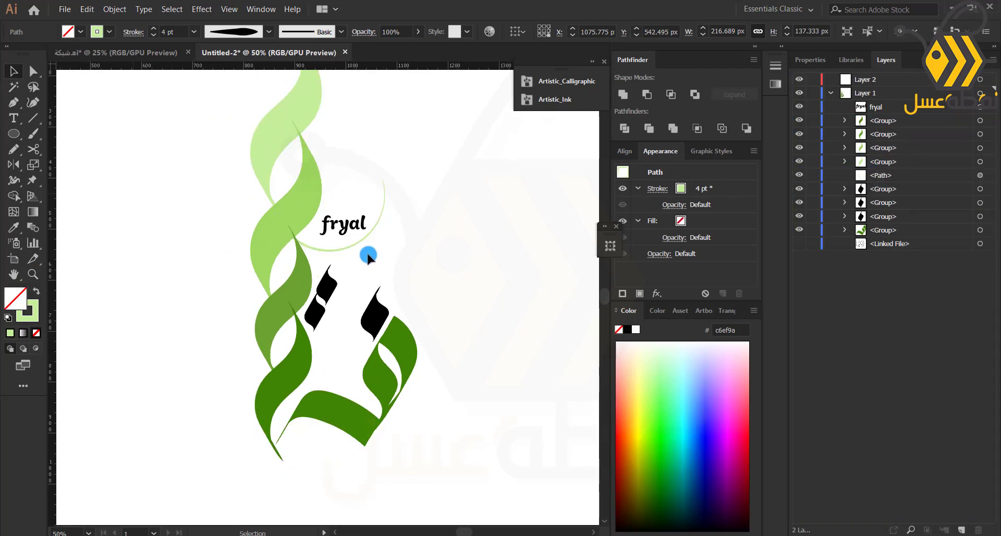
pyautogui.click(367, 253)
pyautogui.scroll(1, 365, 253)
pyautogui.click(351, 223)
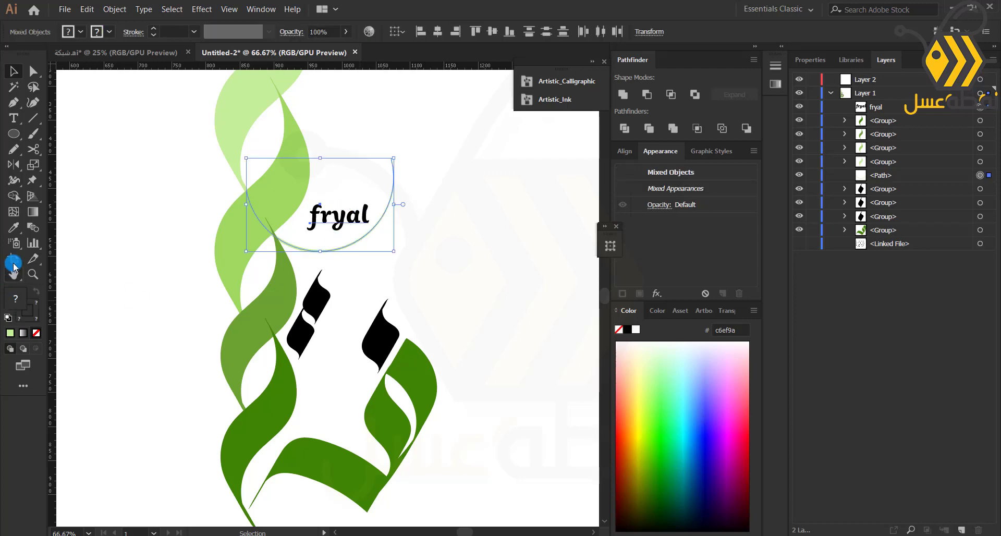
pyautogui.click(13, 229)
pyautogui.click(12, 72)
pyautogui.click(90, 164)
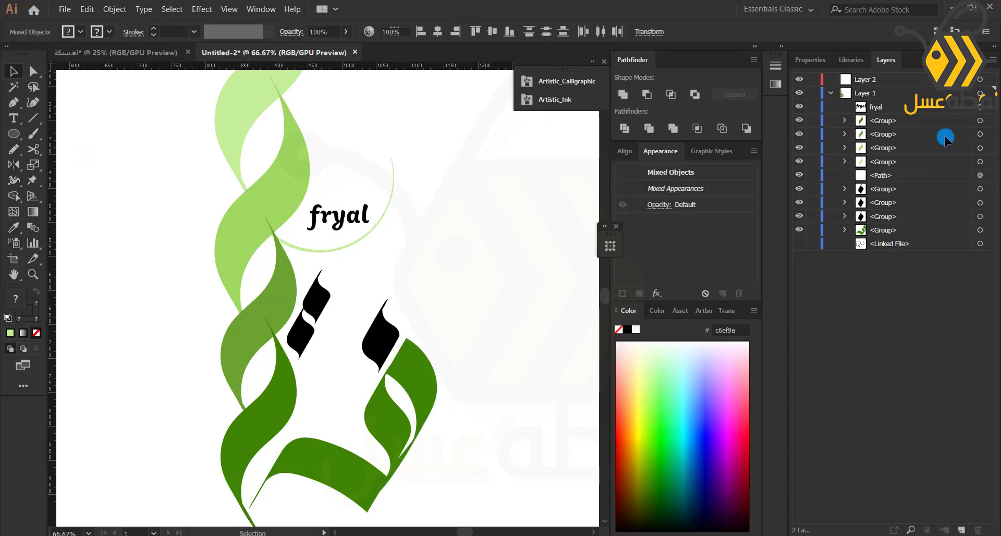
# - Select the Latin name text on its own and give it the hooked letter's dark green fill with the Eyedropper
pyautogui.click(983, 107)
pyautogui.click(11, 228)
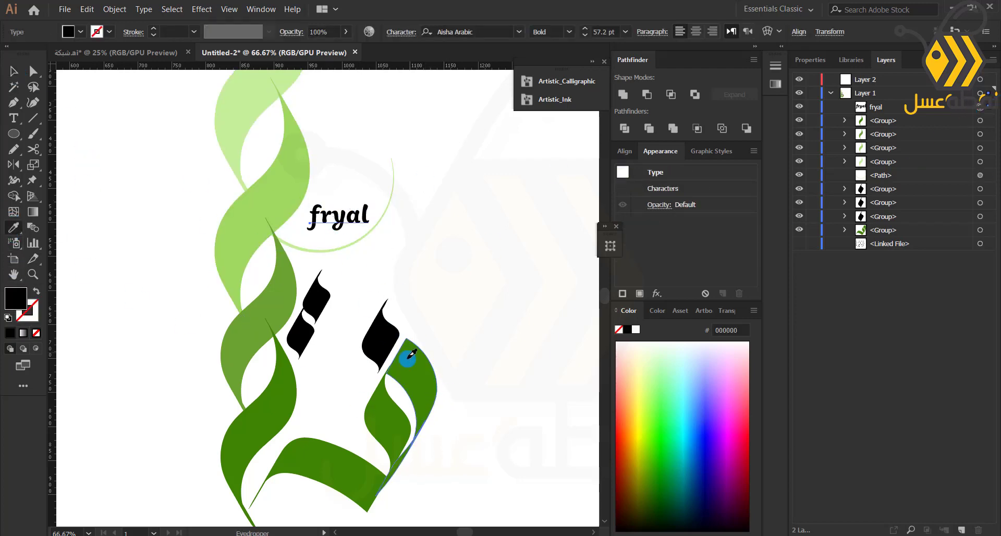
pyautogui.click(402, 364)
pyautogui.click(14, 76)
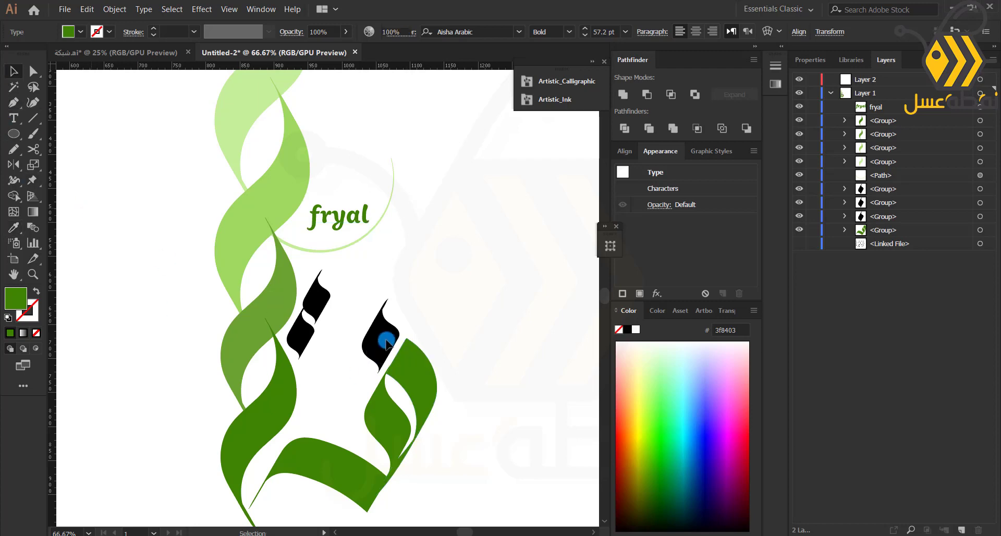
# - Select all three black diamond dots and fill them with the hooked letter's dark green
pyautogui.click(384, 341)
pyautogui.keyDown('shift'); pyautogui.click(316, 305); pyautogui.keyUp('shift')
pyautogui.keyDown('shift'); pyautogui.click(299, 339); pyautogui.keyUp('shift')
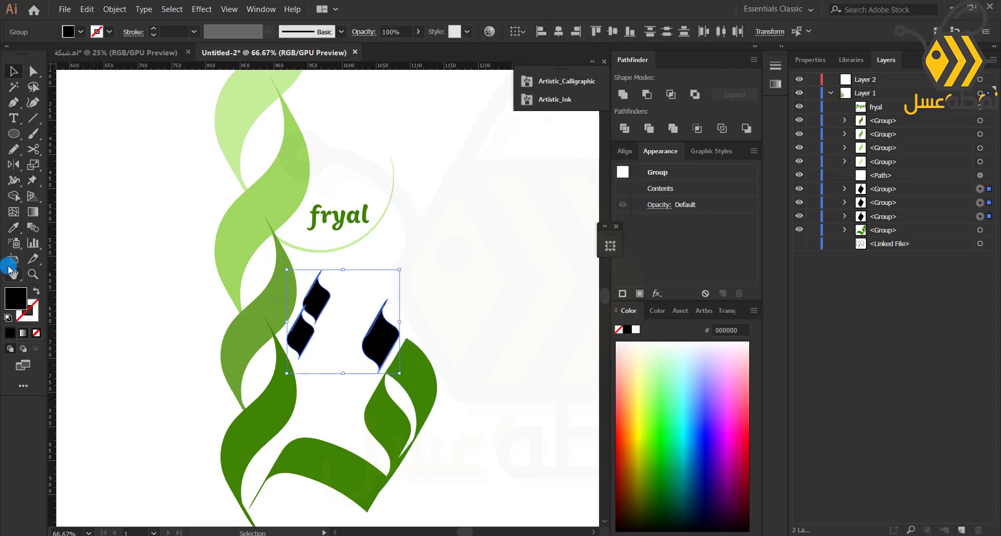
pyautogui.click(13, 227)
pyautogui.click(409, 369)
pyautogui.click(16, 300)
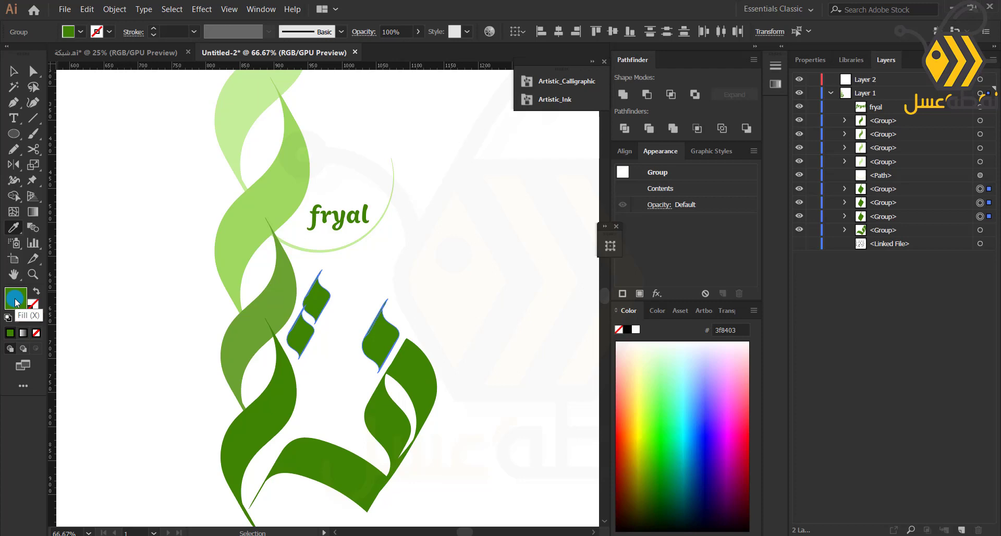
pyautogui.doubleClick(17, 300)
pyautogui.click(604, 285)
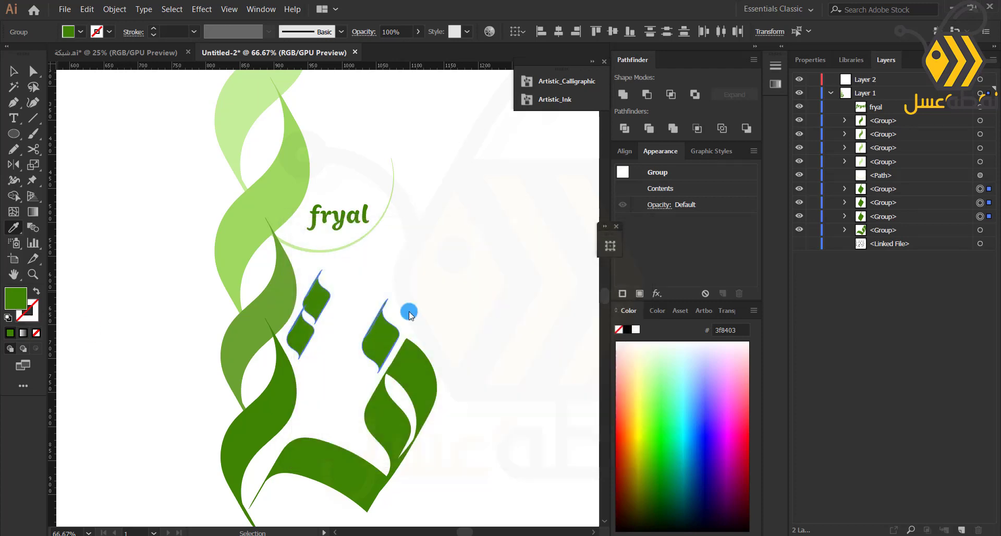
pyautogui.click(333, 281)
pyautogui.hotkey('ctrl', 'z')
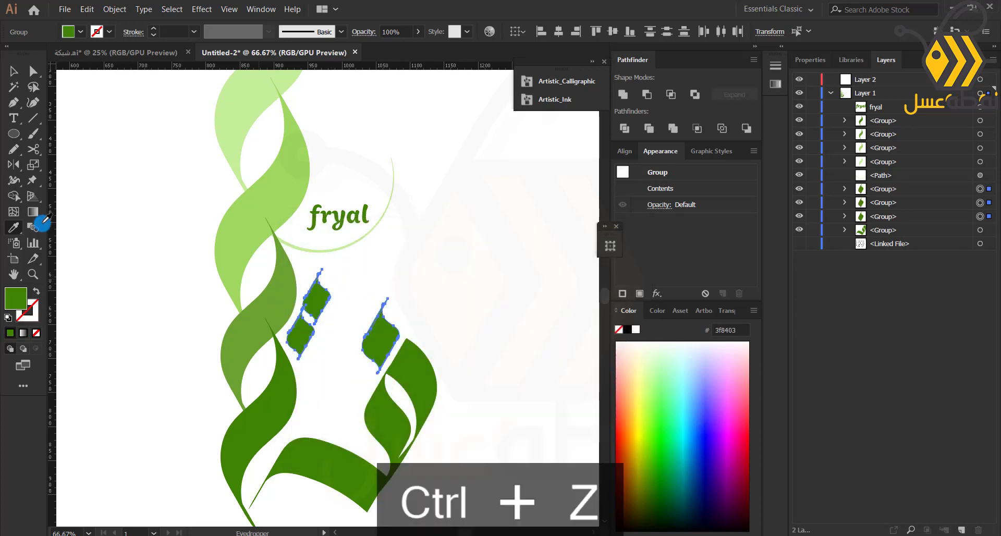
# - Recolour the stacked pair of diamond dots beside the column with the medium green of the second-lowest column segment, and deselect everything
pyautogui.click(13, 70)
pyautogui.click(342, 283)
pyautogui.click(299, 336)
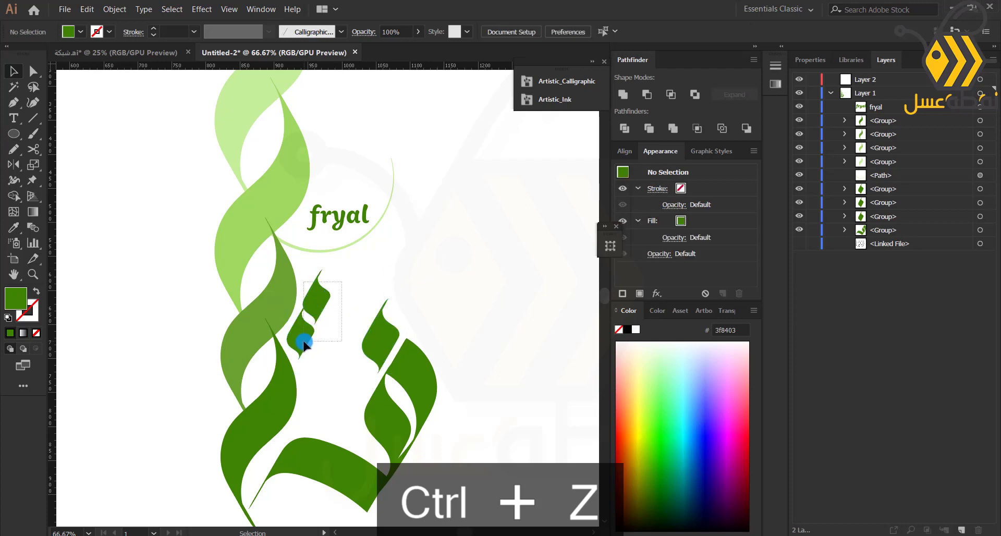
pyautogui.click(13, 227)
pyautogui.click(281, 292)
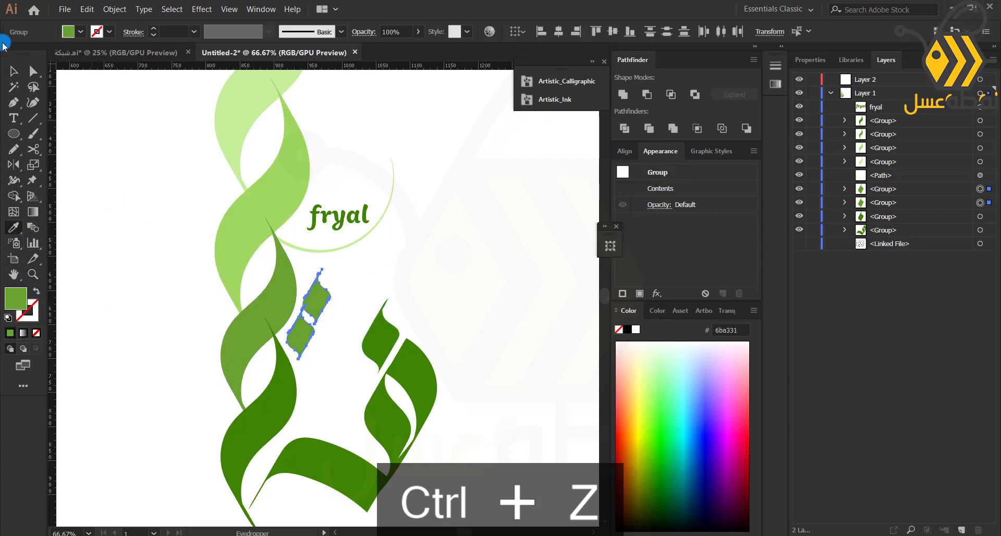
pyautogui.press('v')
pyautogui.click(112, 234)
pyautogui.scroll(-2, 163, 310)
pyautogui.moveTo(163, 310); pyautogui.dragTo(251, 344)
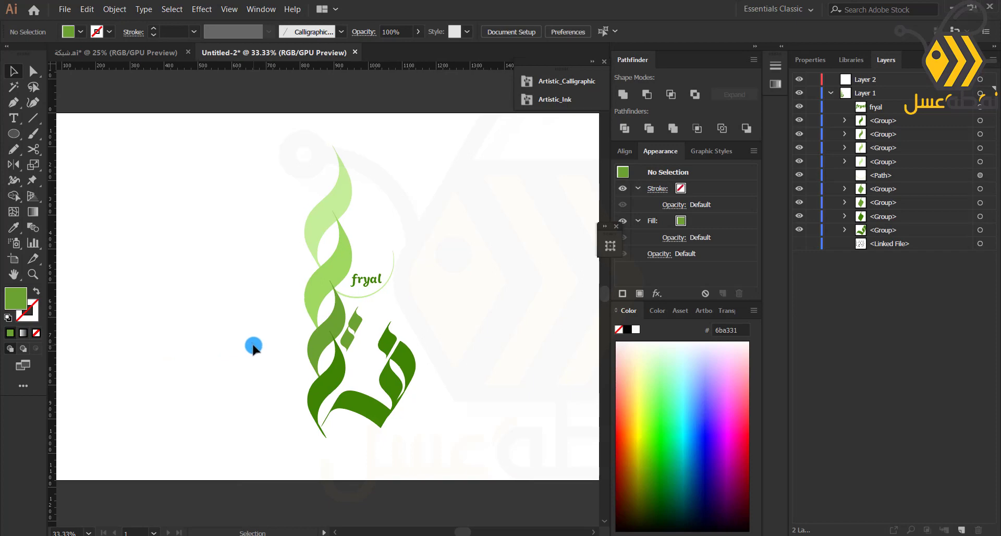